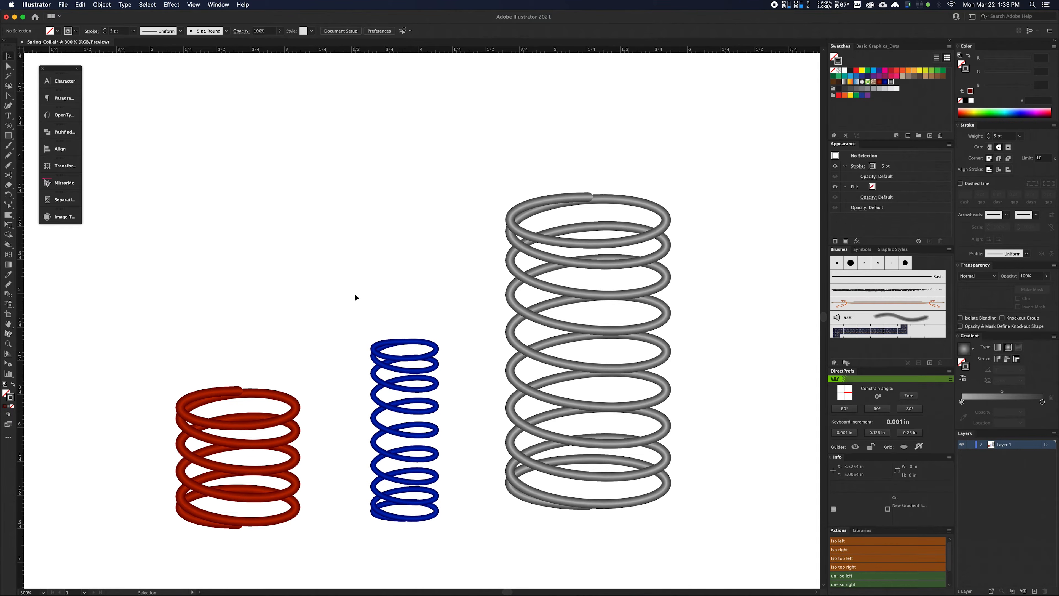
Select the whole grey coil and stretch it upward from its top end with the Reshape tool.
{"action": "key", "text": "a"}
{"action": "left_click_drag", "start_coordinate": [453, 144], "coordinate": [738, 560]}
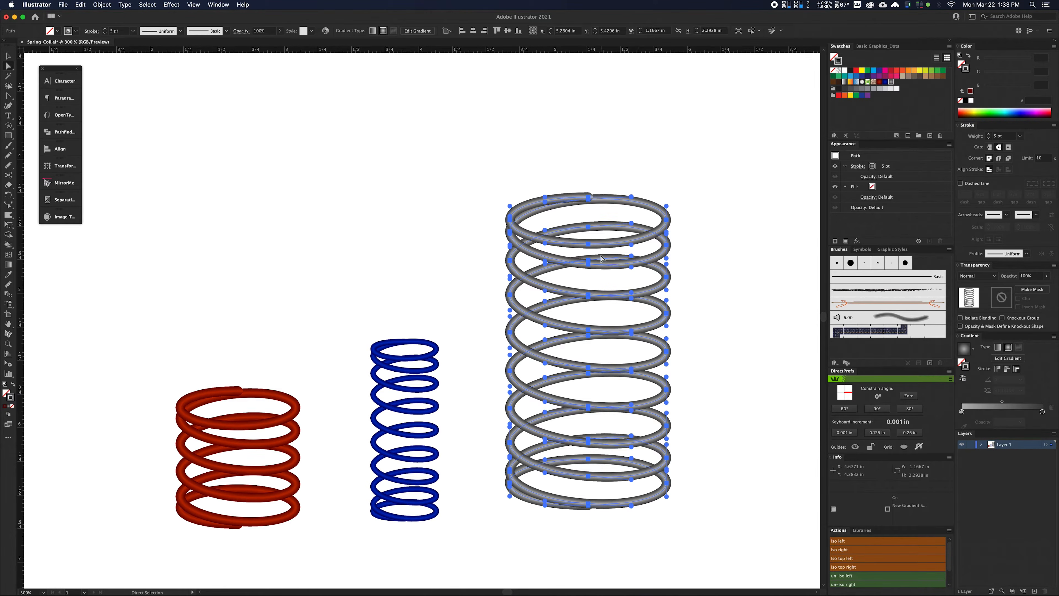
{"action": "left_click", "coordinate": [8, 205]}
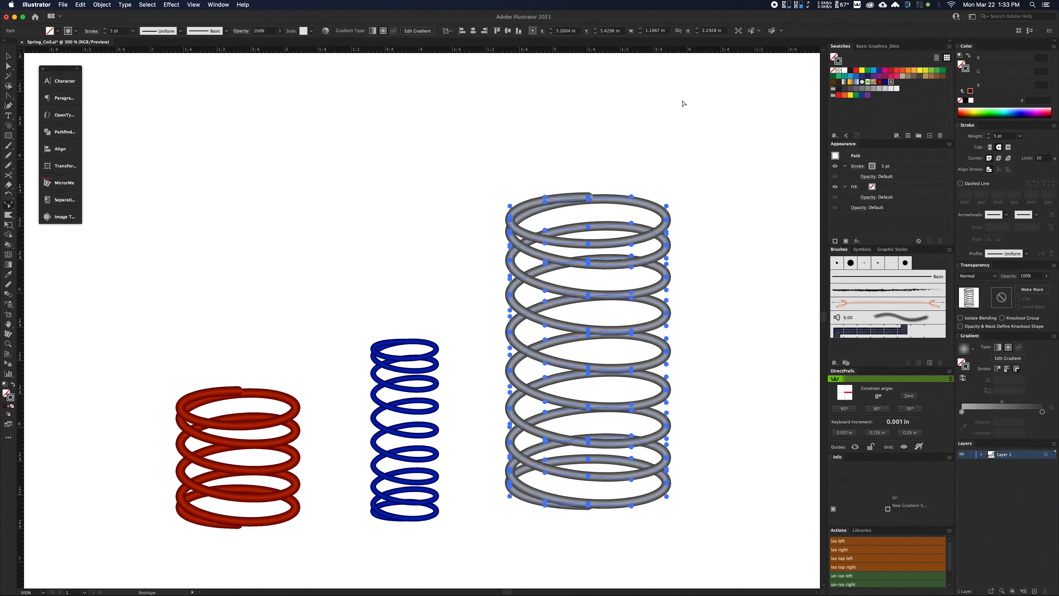
{"action": "left_click_drag", "start_coordinate": [590, 199], "coordinate": [585, 81]}
{"action": "key", "text": "a"}
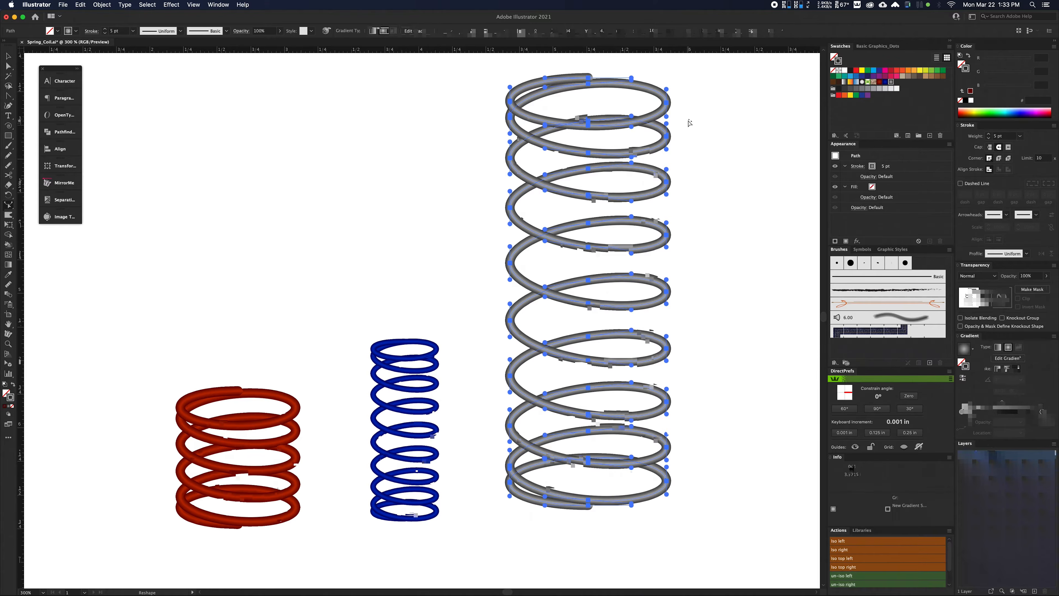
{"action": "left_click", "coordinate": [688, 120]}
{"action": "scroll", "coordinate": [688, 121], "scroll_direction": "up", "scroll_amount": 1}
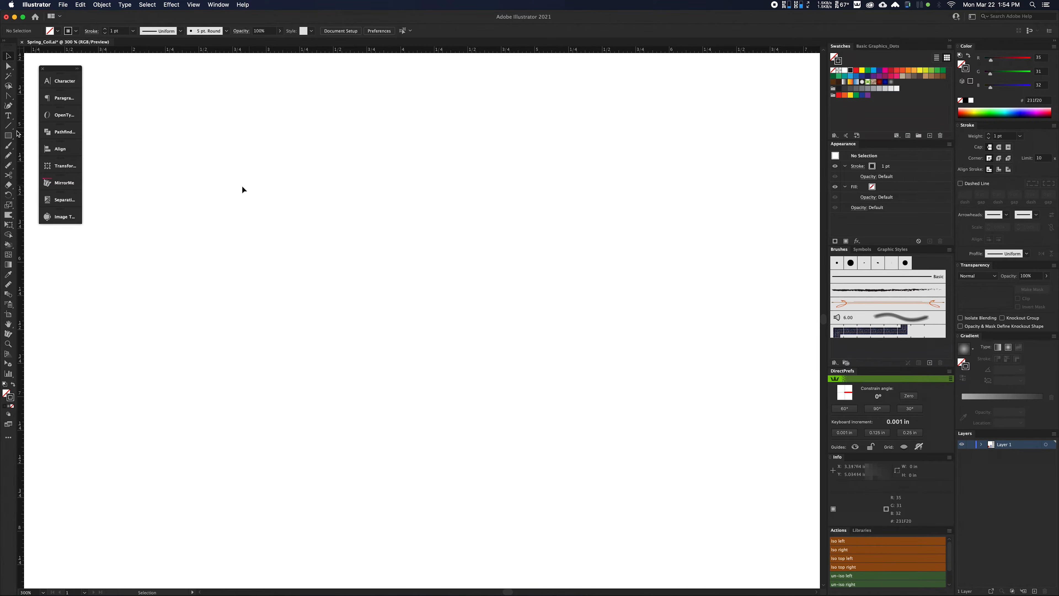
Draw a default spiral about 1.36 in wide with the Spiral tool and delete it.
{"action": "left_click_drag", "start_coordinate": [9, 129], "coordinate": [65, 150]}
{"action": "left_click", "coordinate": [35, 148]}
{"action": "left_click_drag", "start_coordinate": [429, 287], "coordinate": [502, 384]}
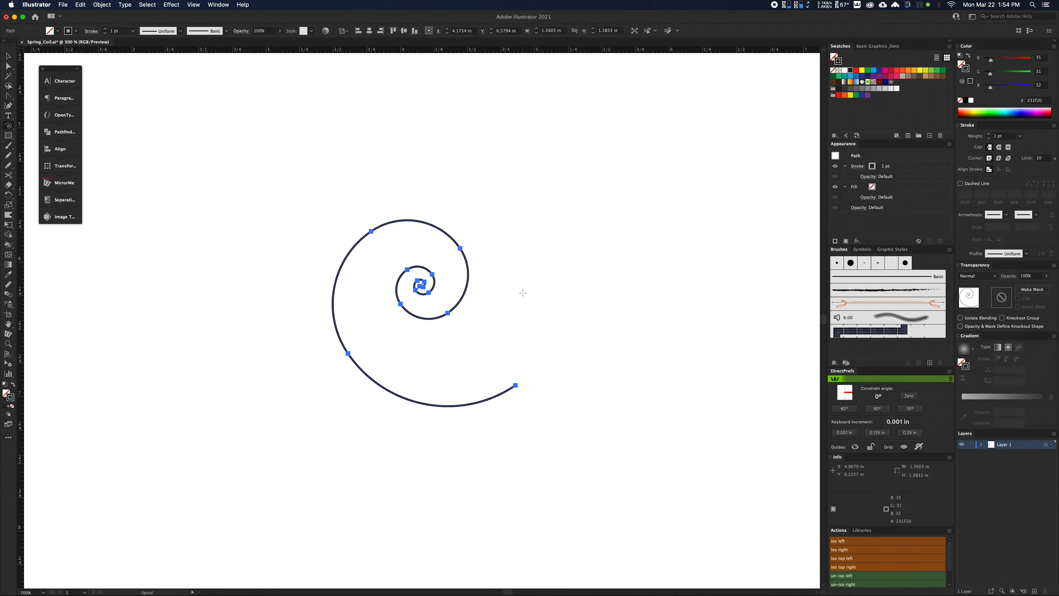
{"action": "key", "text": "Delete"}
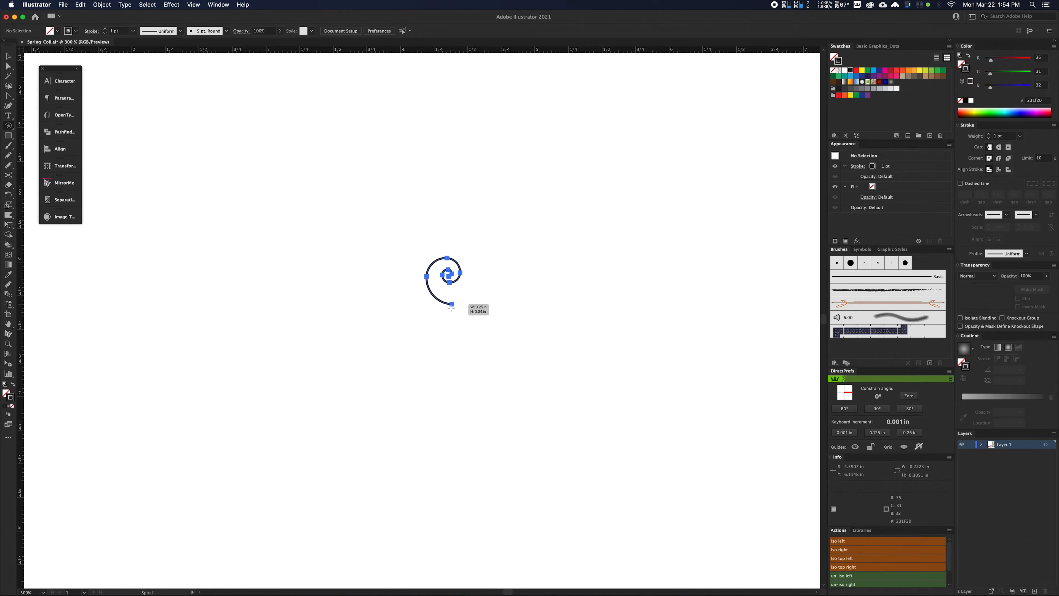
Draw a spiral about 2.95 in wide, adjusting its decay and segments to form about six nearly circular turns.
{"action": "mouse_move", "coordinate": [451, 308]}
{"action": "left_mouse_down"}
{"action": "mouse_move", "coordinate": [430, 438]}
{"action": "mouse_move", "coordinate": [497, 434]}
{"action": "mouse_move", "coordinate": [543, 409]}
{"action": "mouse_move", "coordinate": [475, 433]}
{"action": "mouse_move", "coordinate": [442, 422]}
{"action": "mouse_move", "coordinate": [478, 401]}
{"action": "mouse_move", "coordinate": [479, 415]}
{"action": "mouse_move", "coordinate": [438, 414]}
{"action": "mouse_move", "coordinate": [439, 434]}
{"action": "mouse_move", "coordinate": [447, 364]}
{"action": "mouse_move", "coordinate": [441, 408]}
{"action": "mouse_move", "coordinate": [454, 386]}
{"action": "mouse_move", "coordinate": [455, 421]}
{"action": "mouse_move", "coordinate": [435, 430]}
{"action": "mouse_move", "coordinate": [461, 483]}
{"action": "mouse_move", "coordinate": [484, 500]}
{"action": "mouse_move", "coordinate": [511, 498]}
{"action": "mouse_move", "coordinate": [469, 495]}
{"action": "mouse_move", "coordinate": [475, 482]}
{"action": "mouse_move", "coordinate": [538, 459]}
{"action": "mouse_move", "coordinate": [461, 475]}
{"action": "mouse_move", "coordinate": [448, 432]}
{"action": "mouse_move", "coordinate": [459, 480]}
{"action": "mouse_move", "coordinate": [446, 438]}
{"action": "mouse_move", "coordinate": [446, 458]}
{"action": "left_mouse_up"}
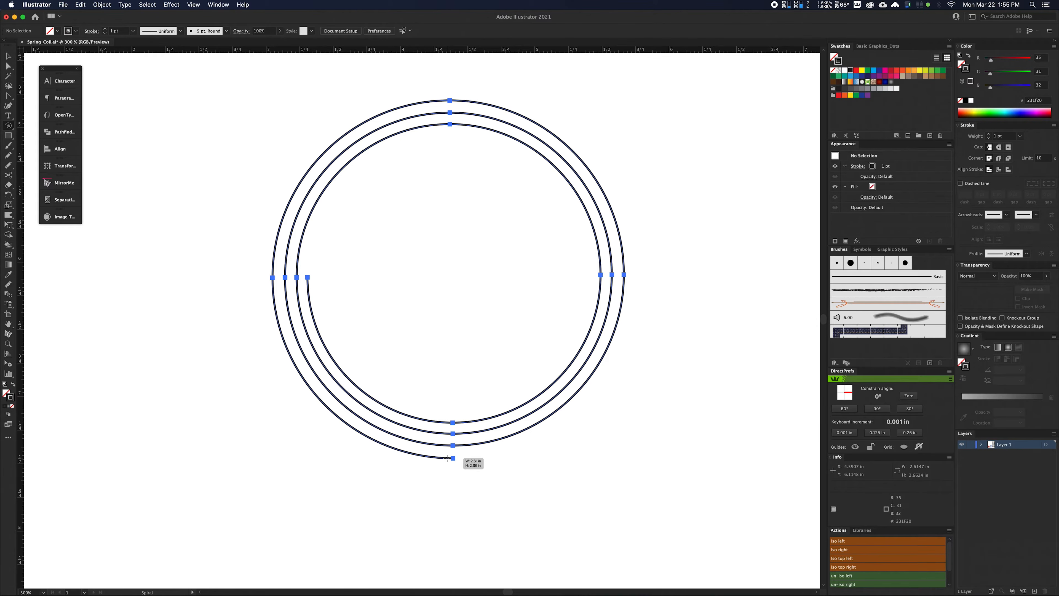
{"action": "left_click_drag", "start_coordinate": [446, 458], "coordinate": [452, 482]}
{"action": "key", "text": "Down"}
{"action": "key", "text": "Down"}
{"action": "key", "text": "Down"}
{"action": "key", "text": "Down"}
{"action": "key", "text": "Down"}
{"action": "key", "text": "Up"}
{"action": "key", "text": "Up"}
{"action": "key", "text": "Up"}
{"action": "key", "text": "Up"}
{"action": "key", "text": "Up"}
{"action": "key", "text": "Down"}
{"action": "key", "text": "Up"}
{"action": "key", "text": "Up"}
{"action": "key", "text": "Up"}
{"action": "key", "text": "Up"}
{"action": "key", "text": "Up"}
{"action": "key", "text": "Up"}
{"action": "key", "text": "Up"}
{"action": "key", "text": "Up"}
{"action": "key", "text": "Up"}
{"action": "key", "text": "Up"}
{"action": "key", "text": "Up"}
{"action": "key", "text": "Up"}
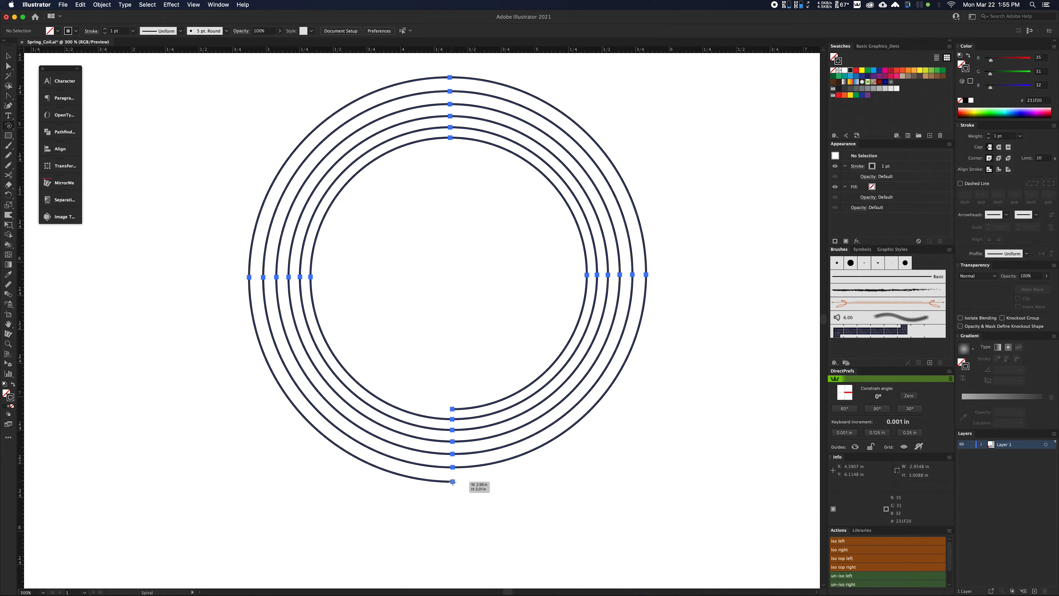
{"action": "key", "text": "Up"}
Enlarge the spiral being drawn to about 3.03 in wide and adjust its segments to about seven and a half turns.
{"action": "left_click_drag", "start_coordinate": [453, 482], "coordinate": [451, 487]}
{"action": "key", "text": "Up"}
{"action": "key", "text": "Up"}
{"action": "key", "text": "Up"}
{"action": "key", "text": "Up"}
{"action": "key", "text": "Up"}
{"action": "key", "text": "Down"}
{"action": "key", "text": "Down"}
{"action": "key", "text": "Up"}
{"action": "key", "text": "Up"}
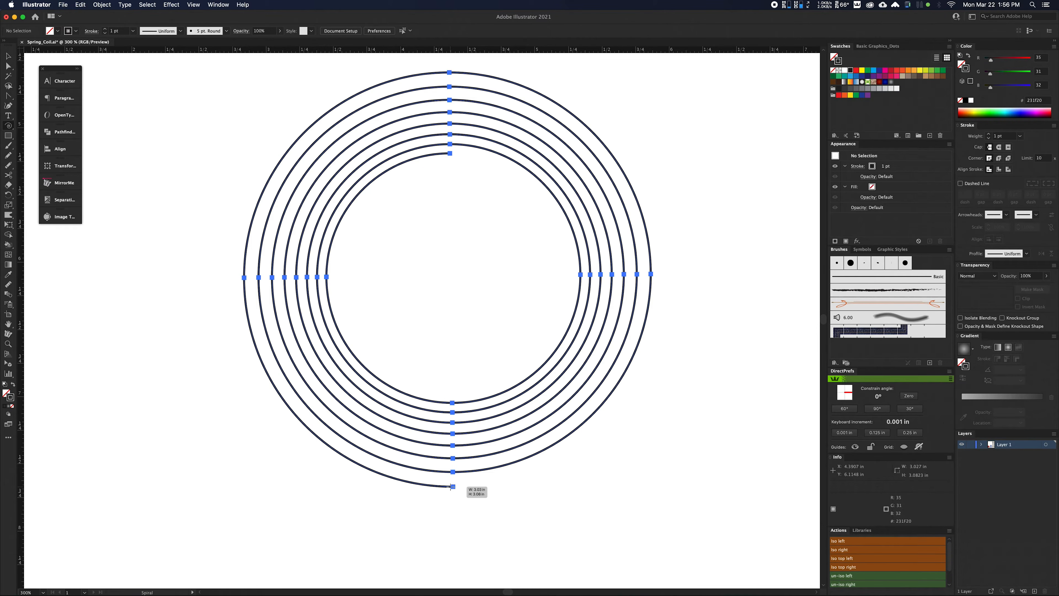
Adjust the spiral's decay so its turns almost touch, and finish it at about 8.31 in wide.
{"action": "mouse_move", "coordinate": [451, 486]}
{"action": "left_mouse_down"}
{"action": "mouse_move", "coordinate": [444, 571]}
{"action": "mouse_move", "coordinate": [475, 444]}
{"action": "mouse_move", "coordinate": [476, 211]}
{"action": "mouse_move", "coordinate": [453, 219]}
{"action": "mouse_move", "coordinate": [451, 205]}
{"action": "mouse_move", "coordinate": [471, 496]}
{"action": "left_mouse_up"}
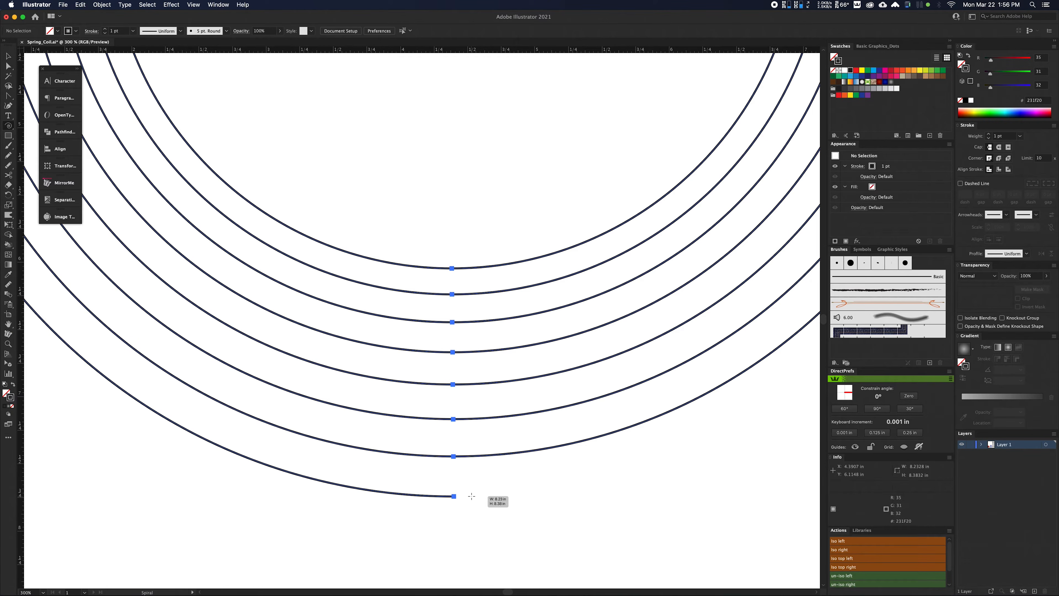
{"action": "left_click_drag", "start_coordinate": [471, 496], "coordinate": [467, 487]}
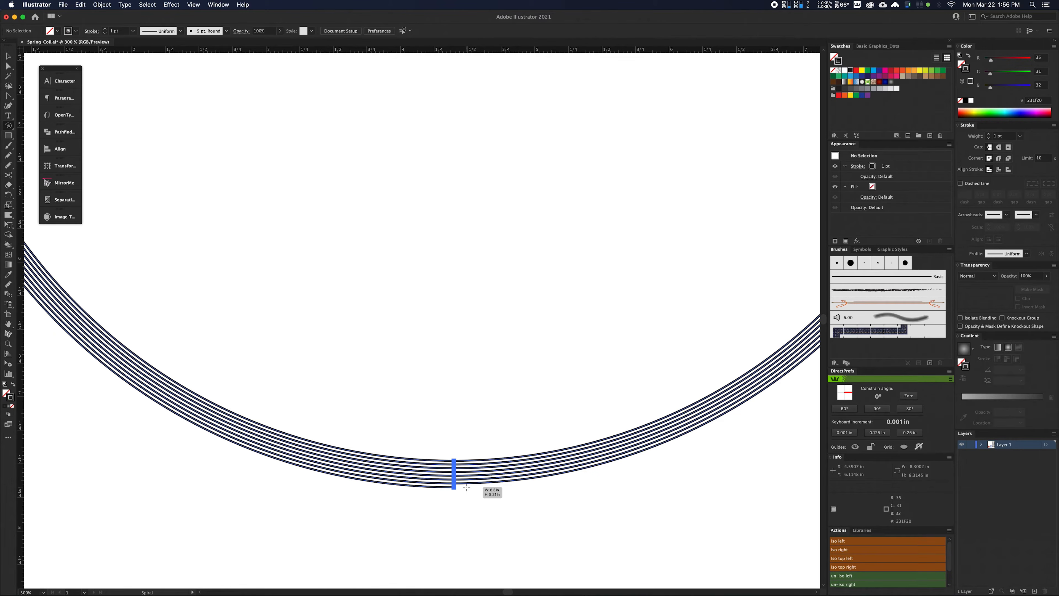
{"action": "left_click_drag", "start_coordinate": [466, 487], "coordinate": [467, 486]}
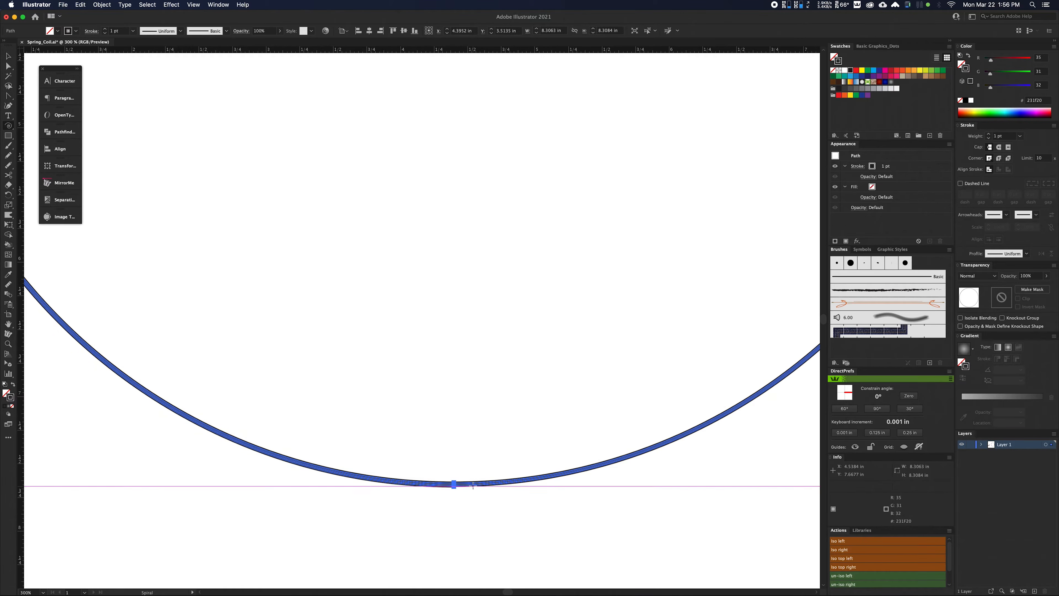
Check the spacing of the spiral's turns up close, and scale the spiral proportionally down to about 1.36 in wide.
{"action": "scroll", "coordinate": [455, 492], "scroll_direction": "up", "scroll_amount": 3}
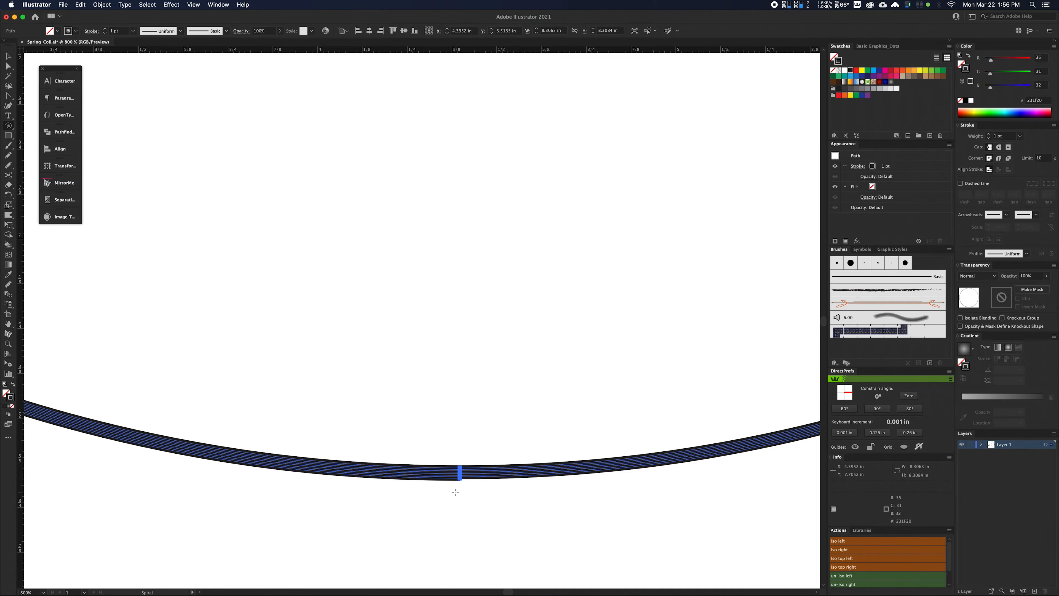
{"action": "scroll", "coordinate": [454, 492], "scroll_direction": "up", "scroll_amount": 3}
{"action": "scroll", "coordinate": [448, 472], "scroll_direction": "up", "scroll_amount": 2}
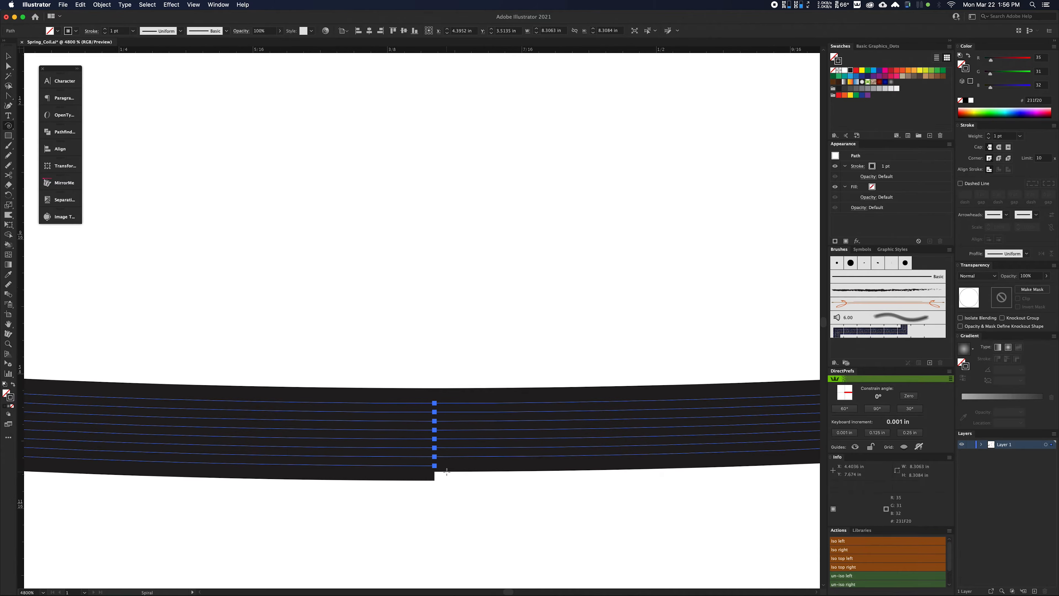
{"action": "key", "text": "super+0"}
{"action": "key", "text": "v"}
{"action": "left_click_drag", "start_coordinate": [749, 549], "coordinate": [498, 485]}
{"action": "key", "text": "super+equal"}
{"action": "key", "text": "super+equal"}
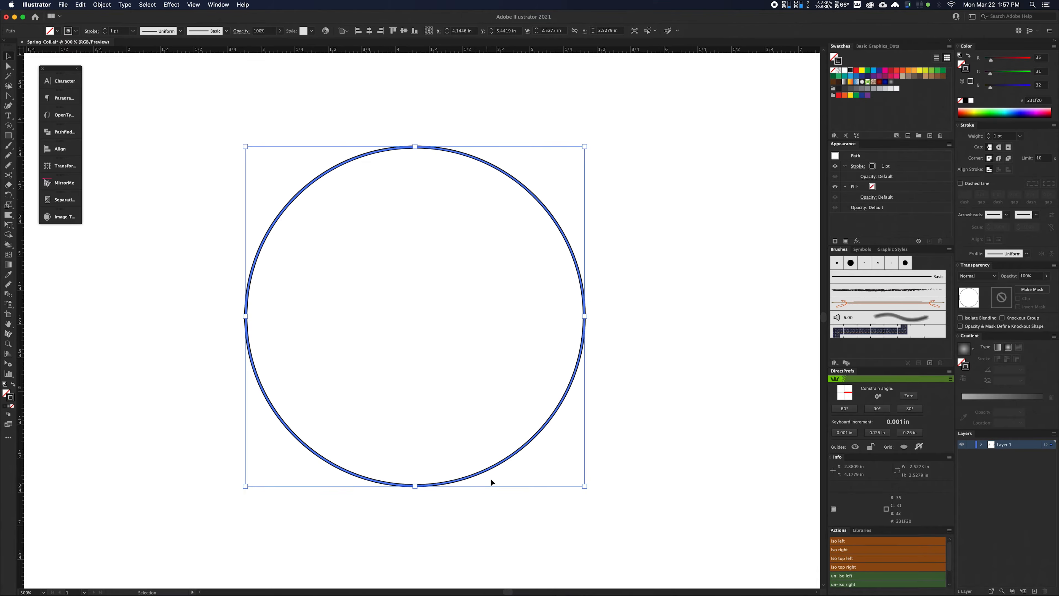
{"action": "left_click_drag", "start_coordinate": [536, 404], "coordinate": [505, 494]}
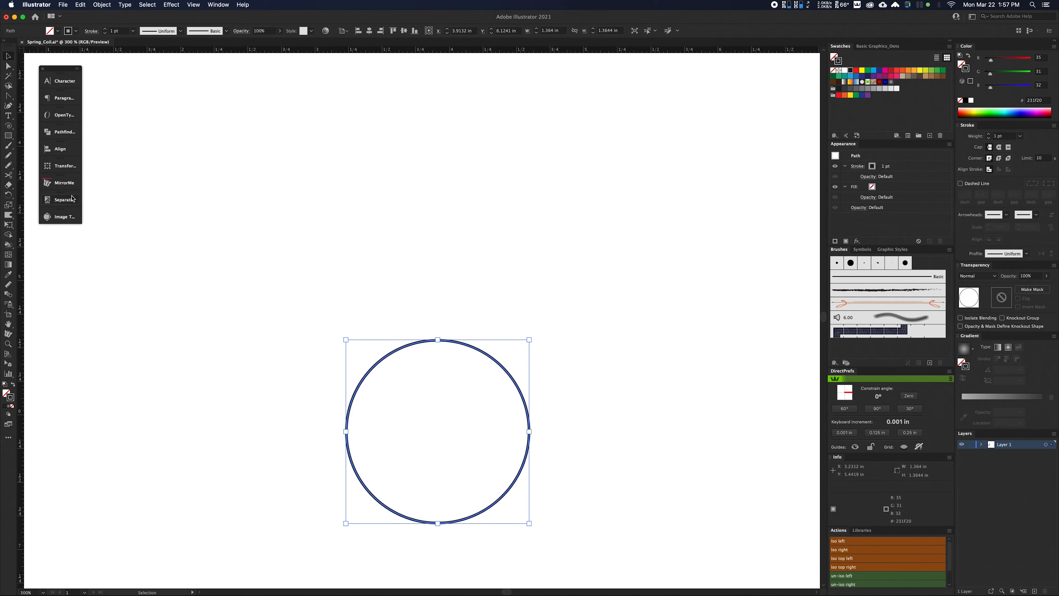
Flatten the spiral into an ellipse by setting its height to 0.4548 in, keeping its width.
{"action": "left_click", "coordinate": [62, 167]}
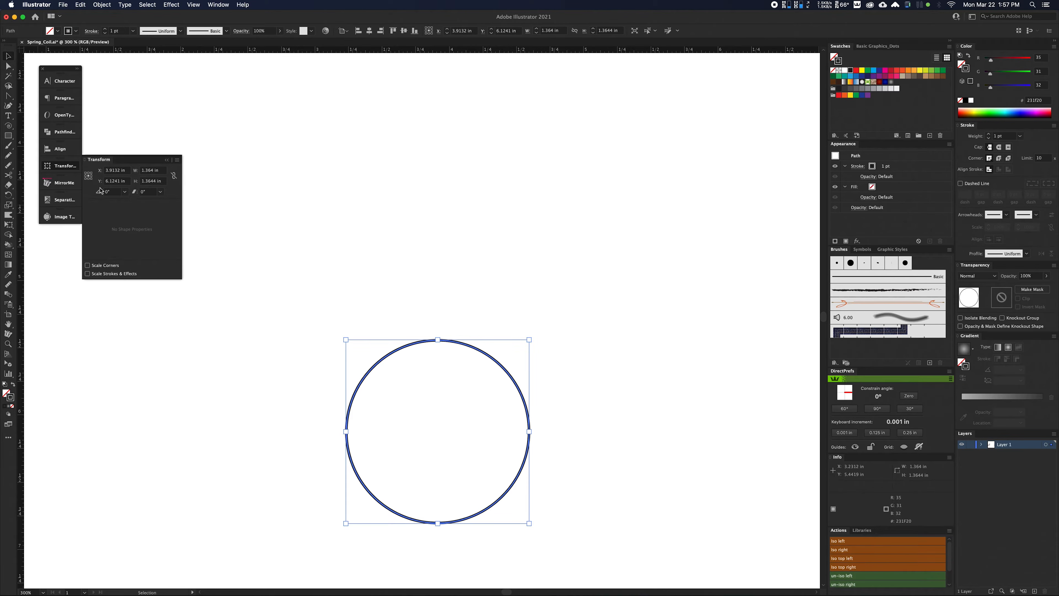
{"action": "left_click", "coordinate": [163, 184]}
{"action": "key", "text": "Return"}
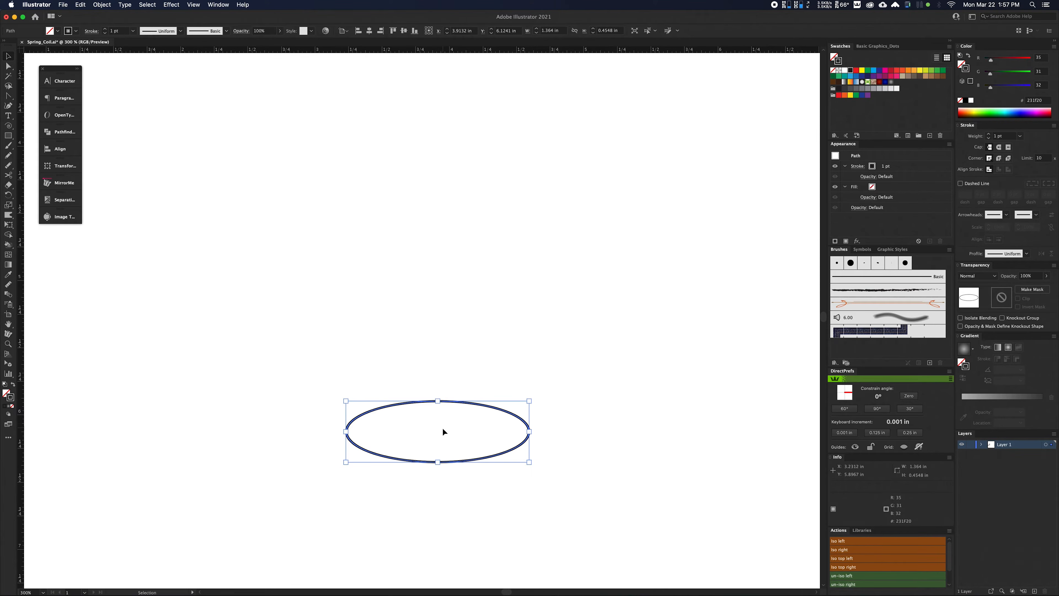
Pull the spiral's inner end point at the top straight up with the Reshape tool, making the spiral about 0.467 in high.
{"action": "left_click", "coordinate": [9, 208]}
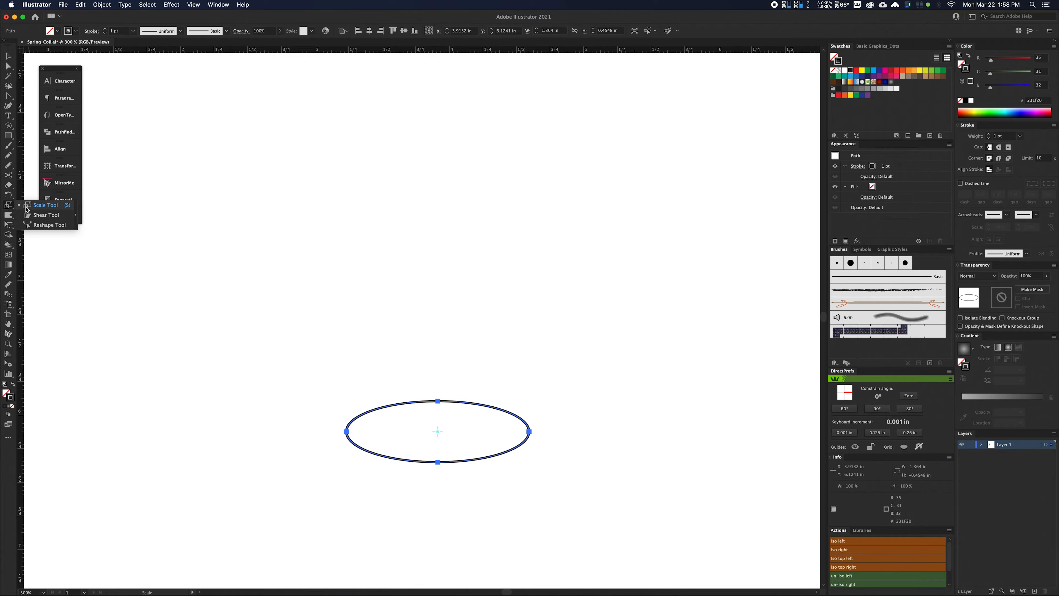
{"action": "left_click", "coordinate": [38, 226]}
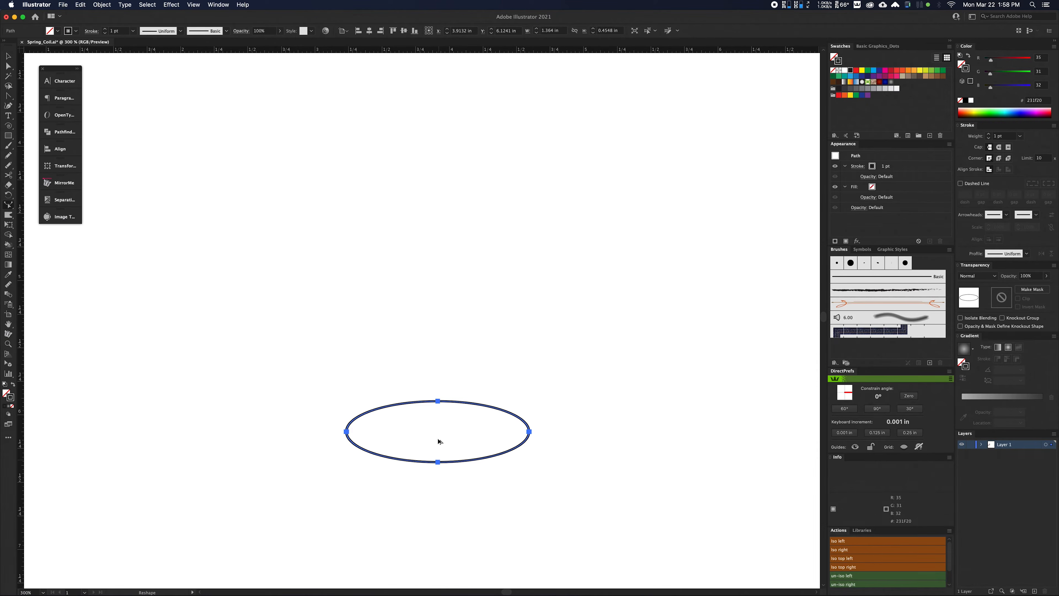
{"action": "scroll", "coordinate": [438, 416], "scroll_direction": "up", "scroll_amount": 1}
{"action": "scroll", "coordinate": [438, 417], "scroll_direction": "up", "scroll_amount": 7}
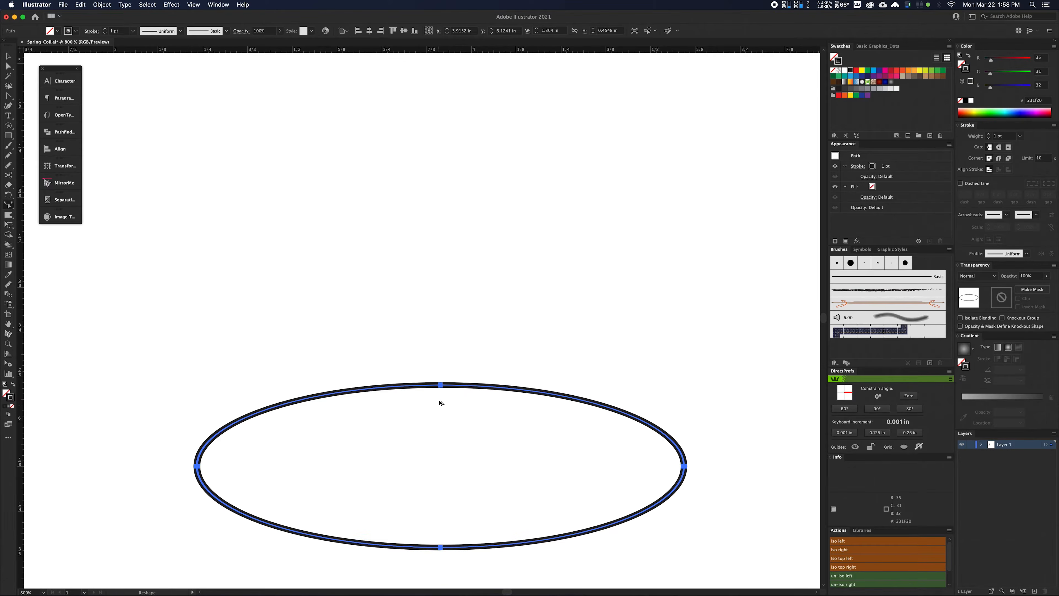
{"action": "scroll", "coordinate": [457, 354], "scroll_direction": "up", "scroll_amount": 6}
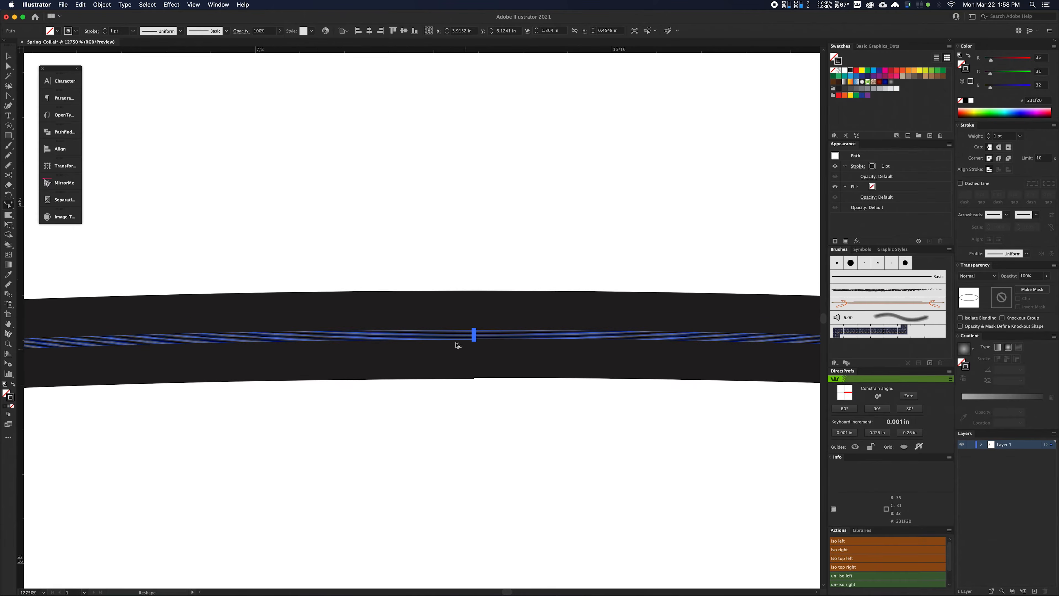
{"action": "scroll", "coordinate": [721, 304], "scroll_direction": "up", "scroll_amount": 1}
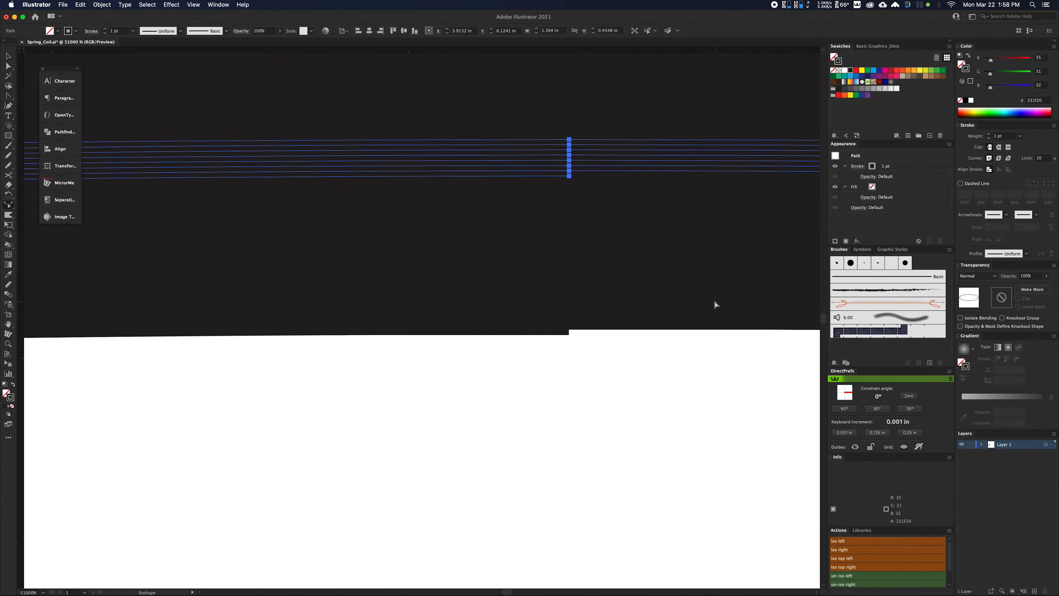
{"action": "left_click_drag", "start_coordinate": [641, 235], "coordinate": [563, 430]}
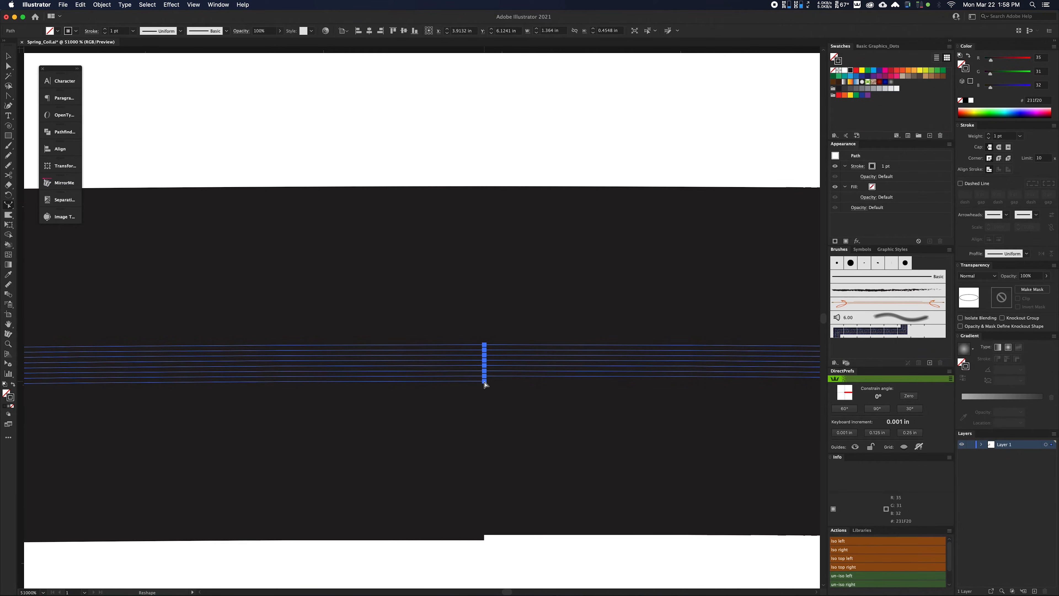
{"action": "left_click_drag", "start_coordinate": [484, 384], "coordinate": [491, 71]}
Reshape the spiral again by pulling its raised end point straight up to a height of about 0.498 in.
{"action": "key", "text": "super+minus"}
{"action": "key", "text": "super+minus"}
{"action": "key", "text": "super+minus"}
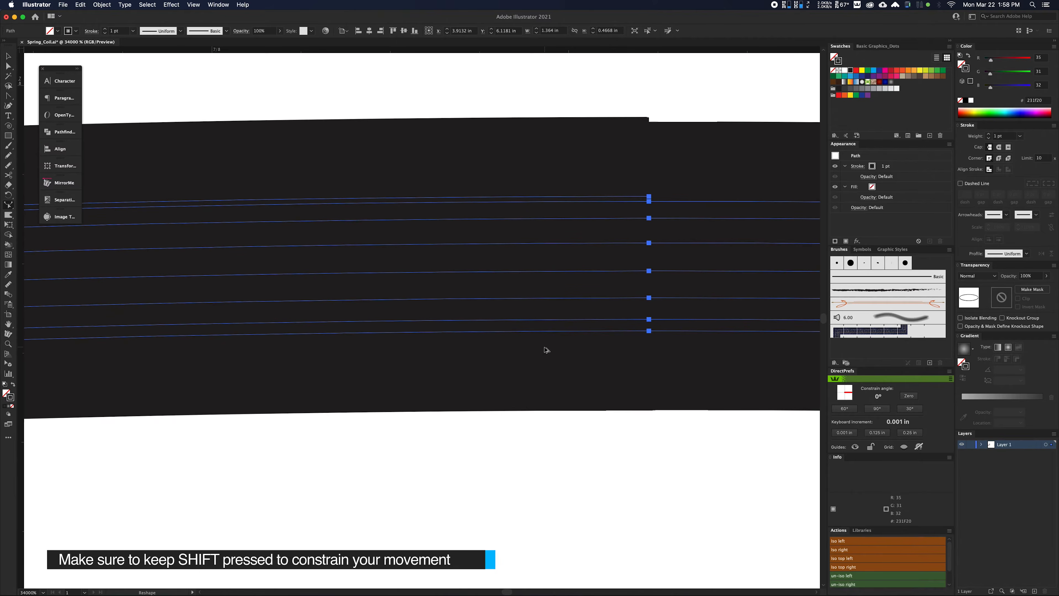
{"action": "key", "text": "space"}
{"action": "left_click_drag", "start_coordinate": [725, 278], "coordinate": [569, 423]}
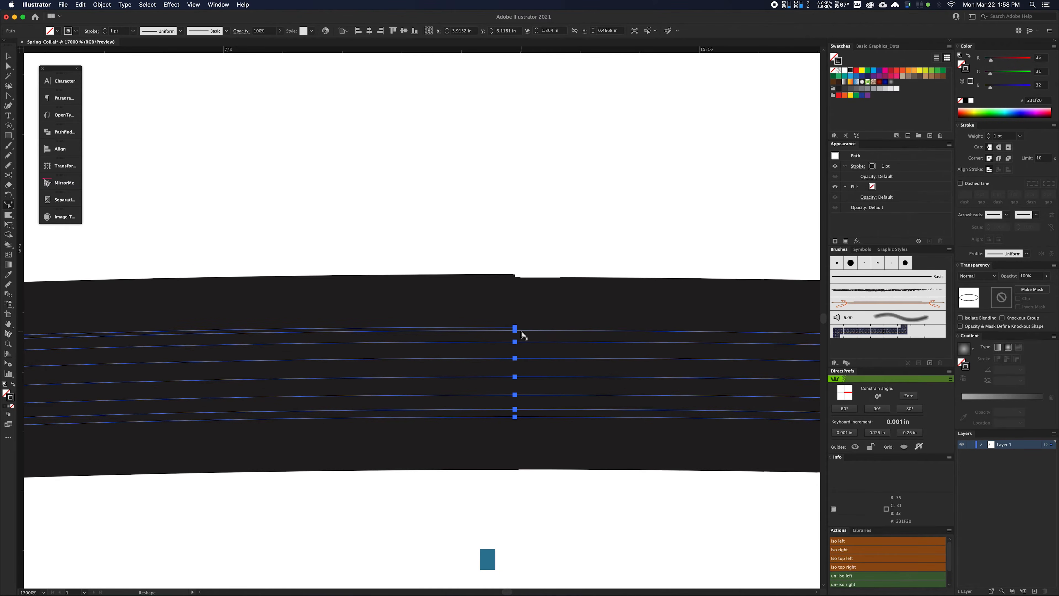
{"action": "left_click_drag", "start_coordinate": [519, 332], "coordinate": [518, 262]}
{"action": "key", "text": "super+z"}
{"action": "left_click_drag", "start_coordinate": [517, 328], "coordinate": [516, 89]}
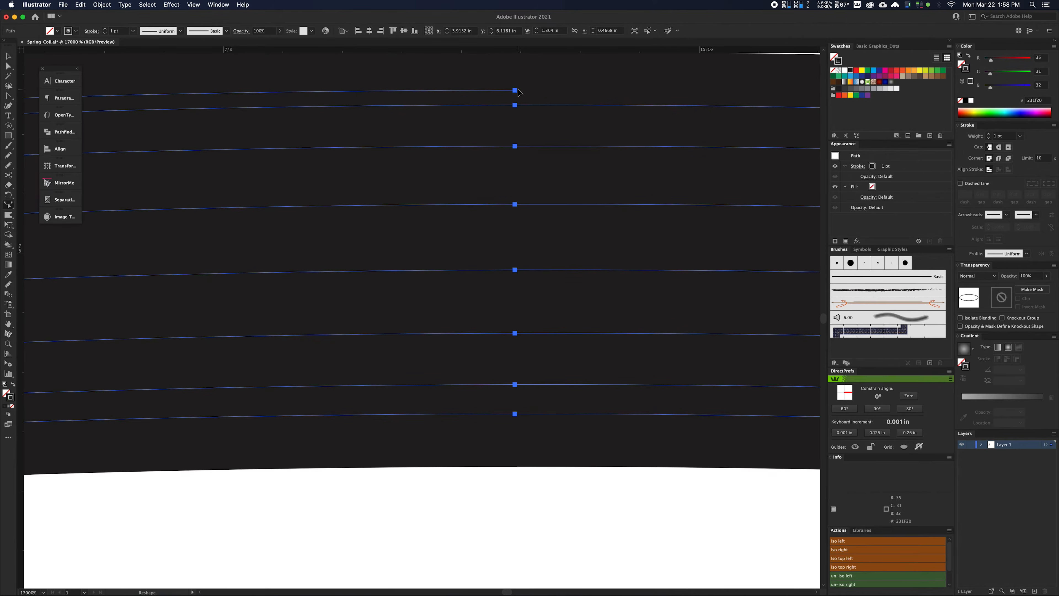
Spread the turns further by pulling the end point up until the spiral is about 0.68 in high.
{"action": "key", "text": "super+minus"}
{"action": "scroll", "coordinate": [560, 433], "scroll_direction": "down", "scroll_amount": 3}
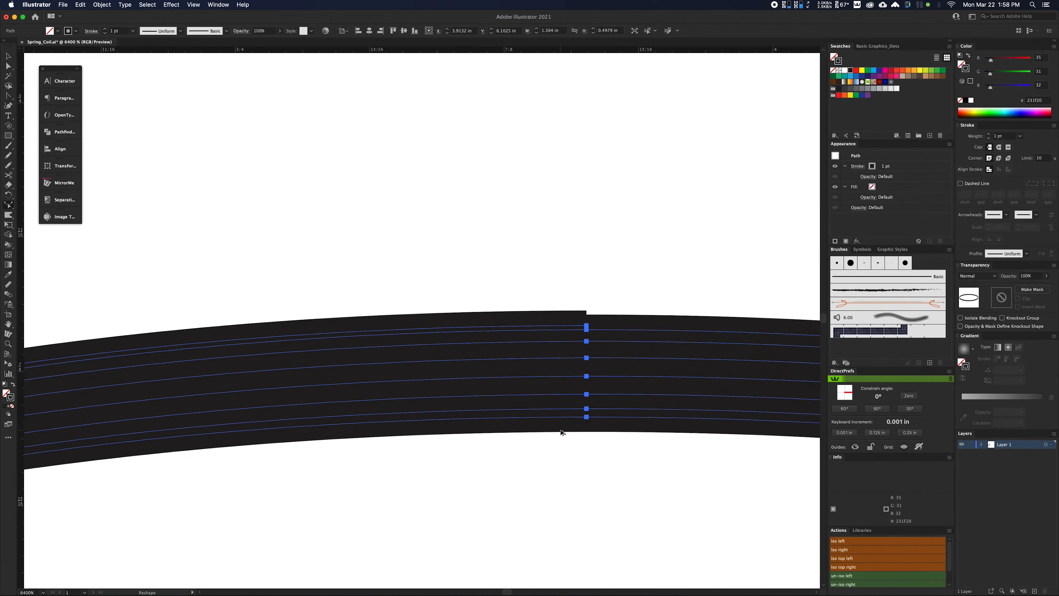
{"action": "left_click_drag", "start_coordinate": [578, 354], "coordinate": [577, 88]}
{"action": "scroll", "coordinate": [552, 498], "scroll_direction": "down", "scroll_amount": 3}
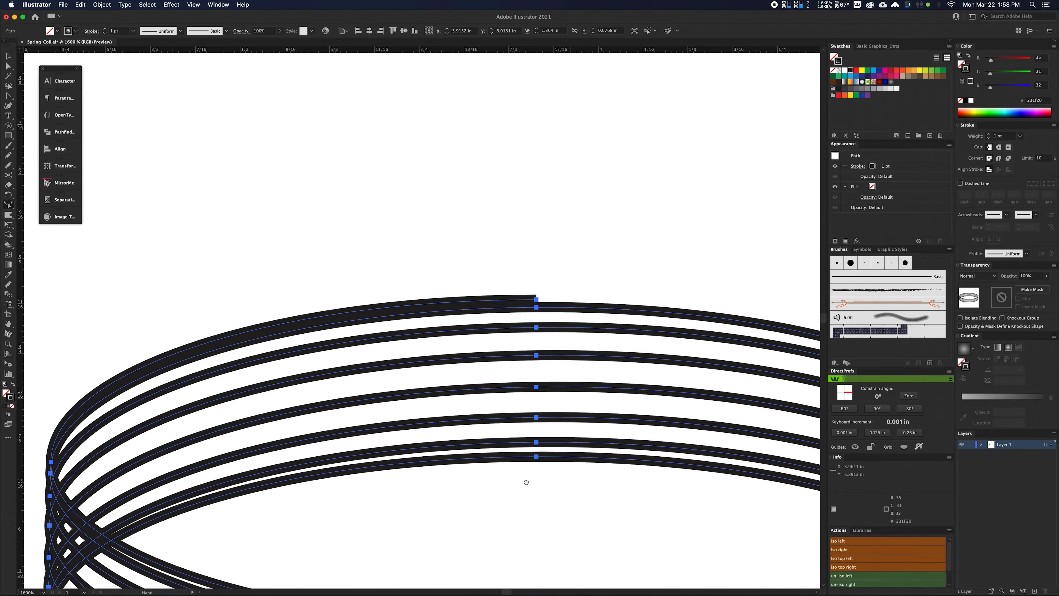
Stretch the spiral from its upper end point into a tall open coil about 2.48 in high.
{"action": "scroll", "coordinate": [526, 471], "scroll_direction": "down", "scroll_amount": 2}
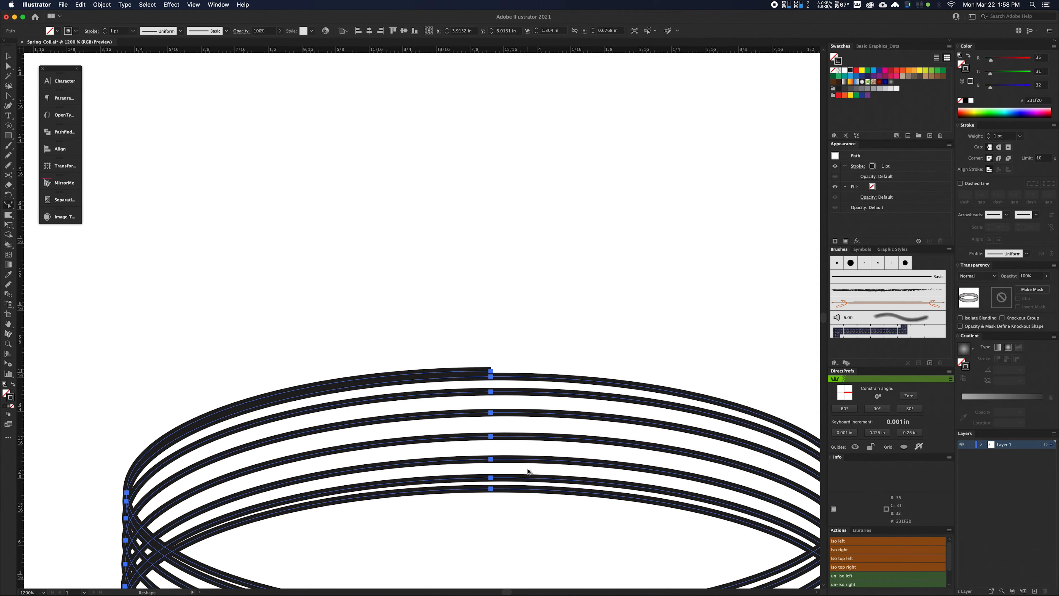
{"action": "scroll", "coordinate": [538, 473], "scroll_direction": "down", "scroll_amount": 1}
{"action": "scroll", "coordinate": [542, 472], "scroll_direction": "down", "scroll_amount": 4}
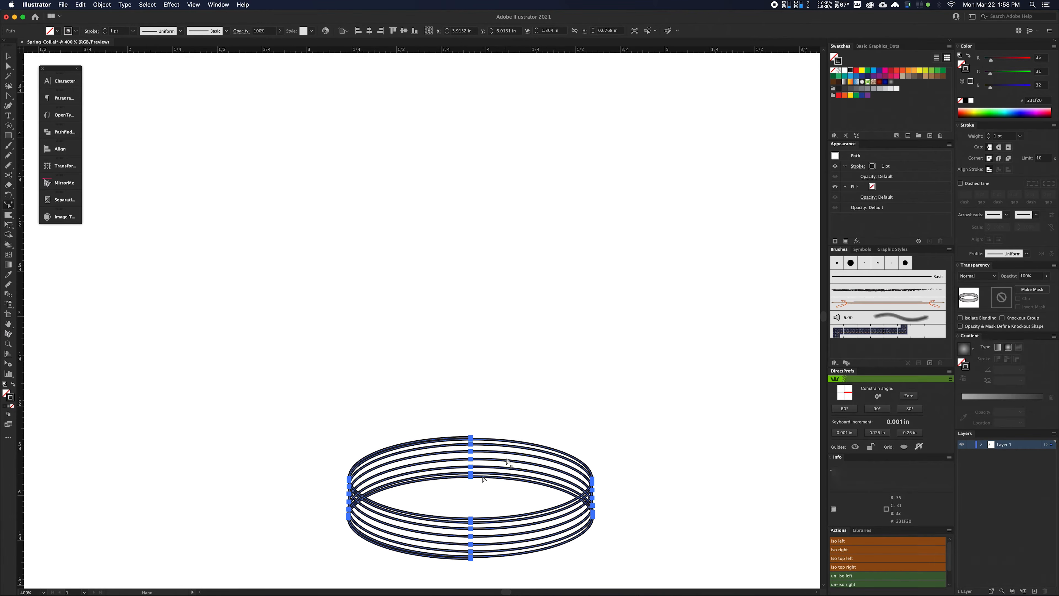
{"action": "scroll", "coordinate": [485, 458], "scroll_direction": "down", "scroll_amount": 1}
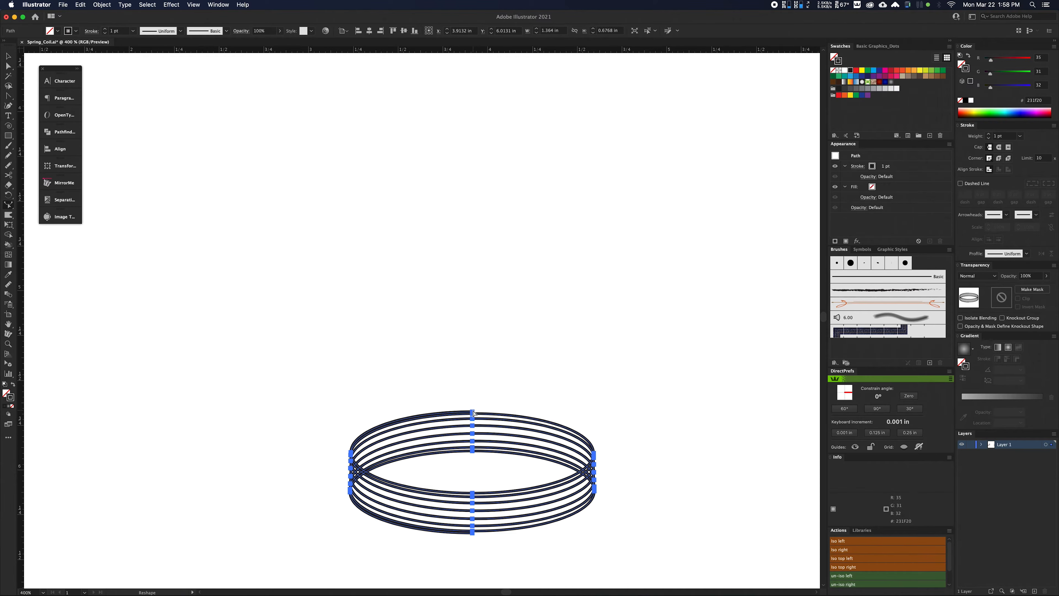
{"action": "left_click_drag", "start_coordinate": [474, 412], "coordinate": [475, 94]}
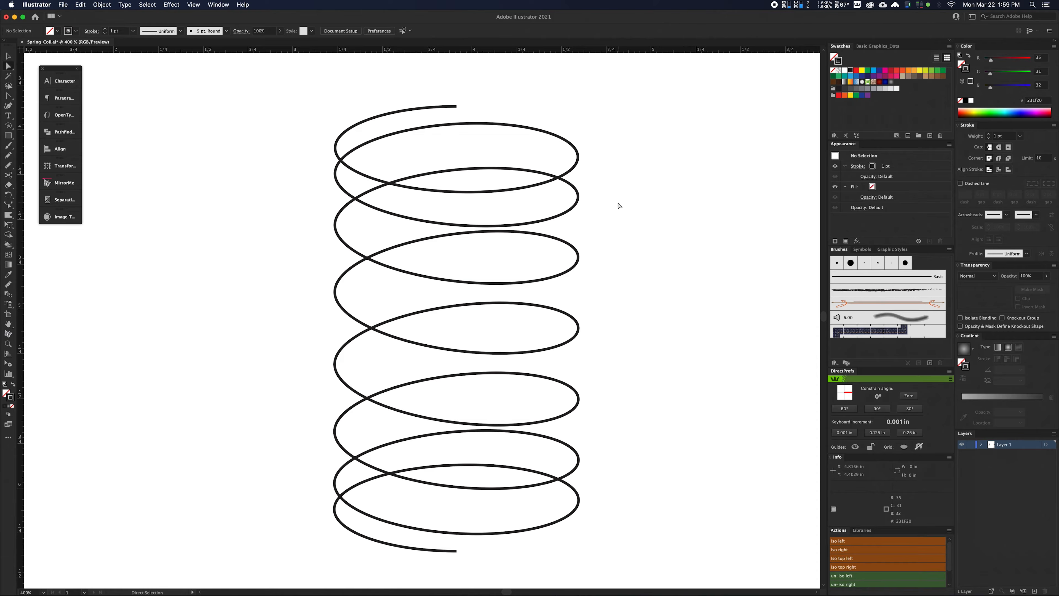
{"action": "left_click_drag", "start_coordinate": [612, 239], "coordinate": [591, 306]}
{"action": "left_click_drag", "start_coordinate": [607, 133], "coordinate": [564, 231]}
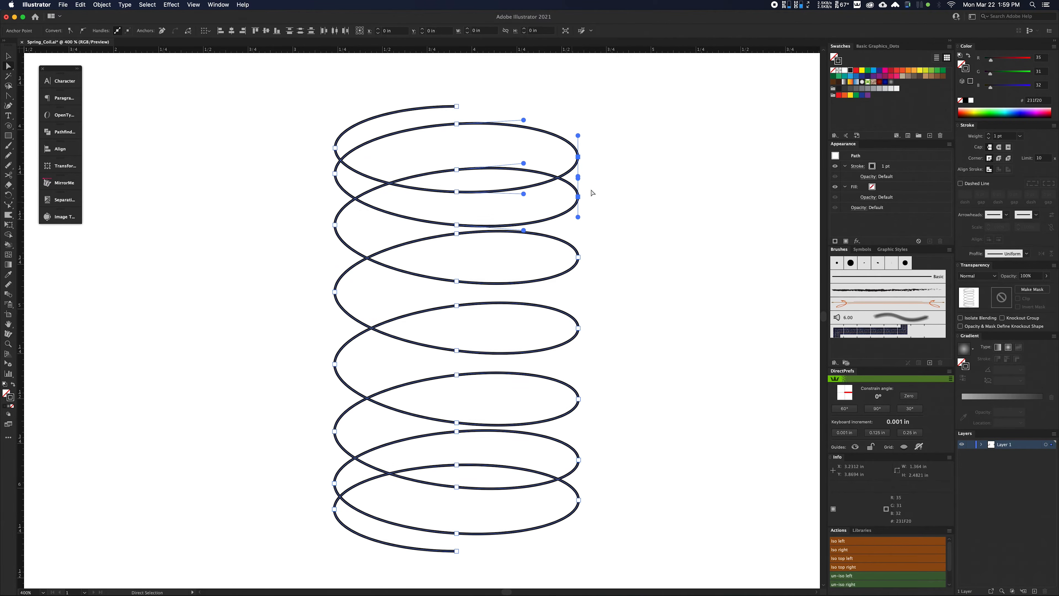
{"action": "left_click_drag", "start_coordinate": [609, 440], "coordinate": [566, 516]}
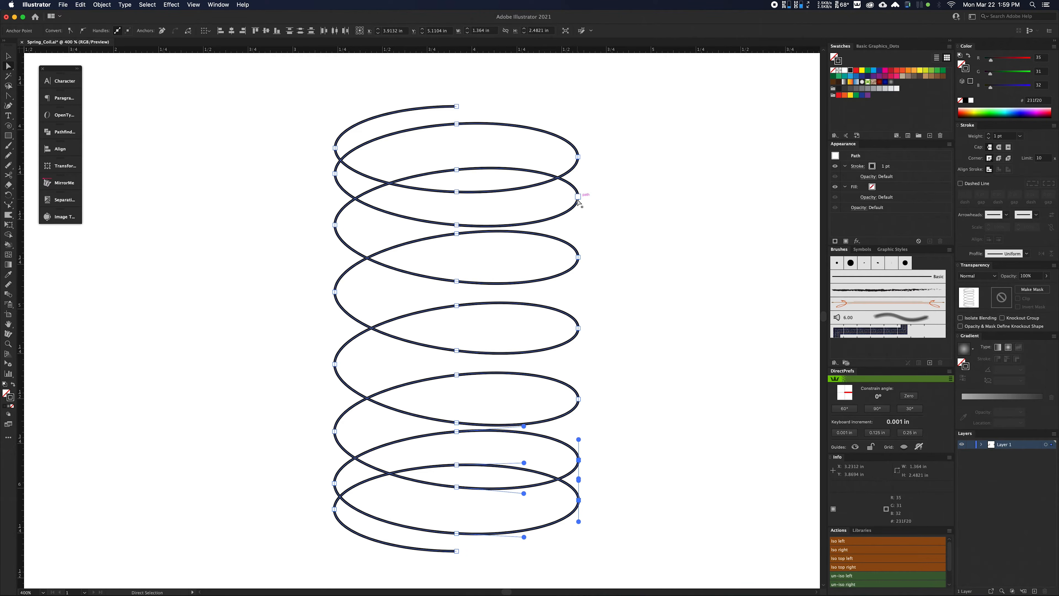
{"action": "left_click", "coordinate": [624, 175]}
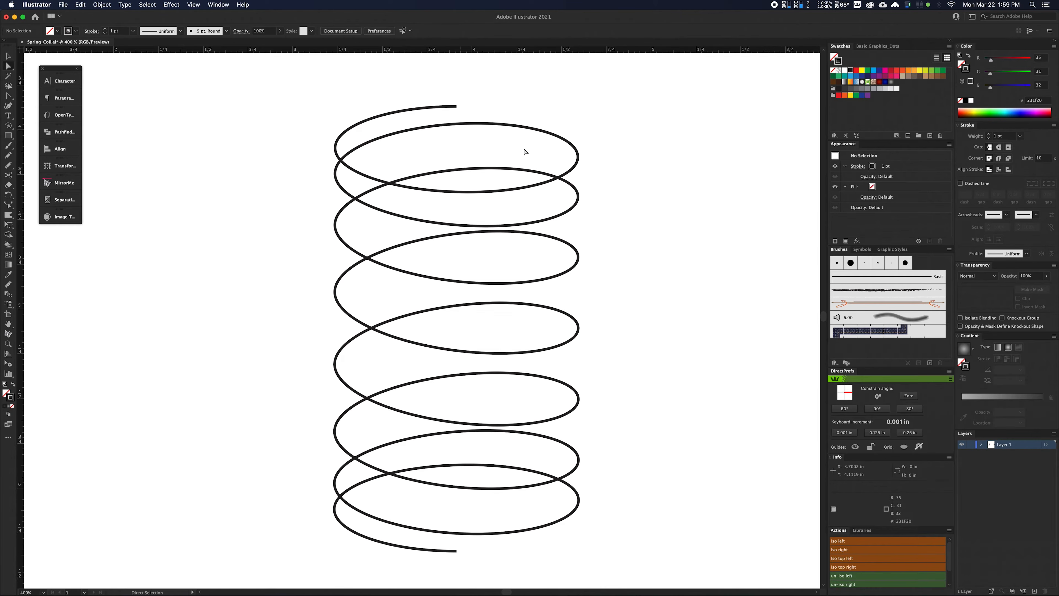
Cut the path at the two uppermost and the two lowermost anchor points on the coil's right side.
{"action": "left_click", "coordinate": [577, 157]}
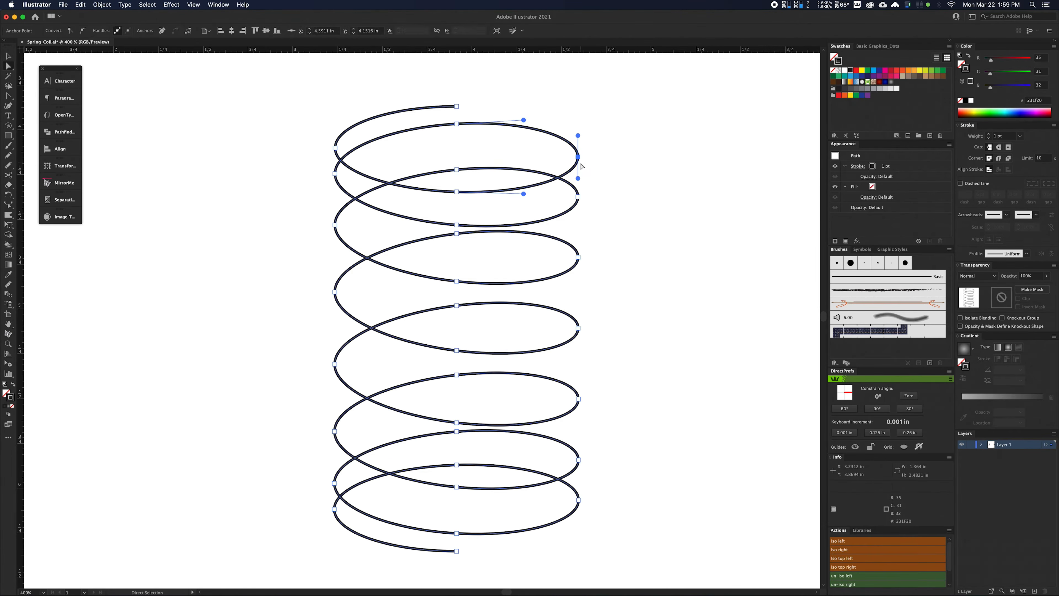
{"action": "left_click_drag", "start_coordinate": [610, 133], "coordinate": [548, 233]}
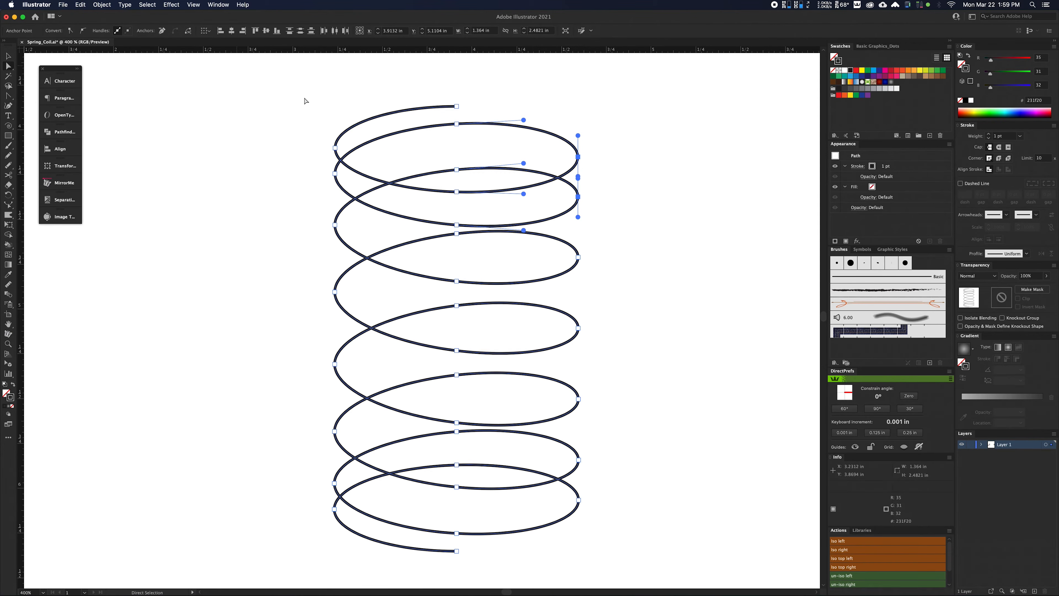
{"action": "left_click", "coordinate": [188, 33]}
{"action": "left_click_drag", "start_coordinate": [614, 445], "coordinate": [570, 533]}
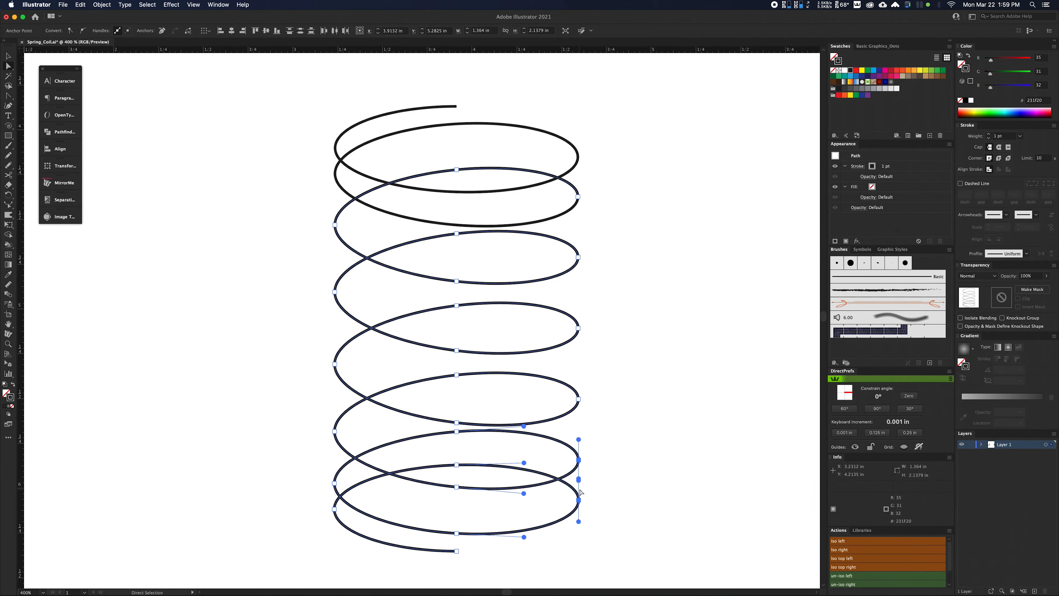
{"action": "left_click", "coordinate": [188, 33]}
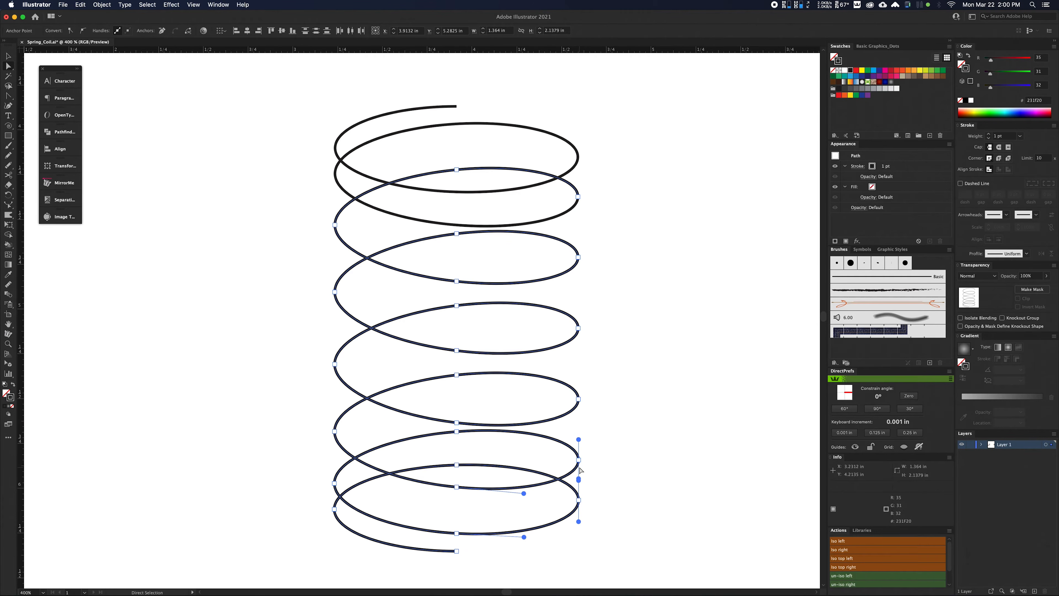
{"action": "key", "text": "super+shift+a"}
Delete the loose loops cut out near the top and near the bottom of the coil.
{"action": "left_click", "coordinate": [553, 136]}
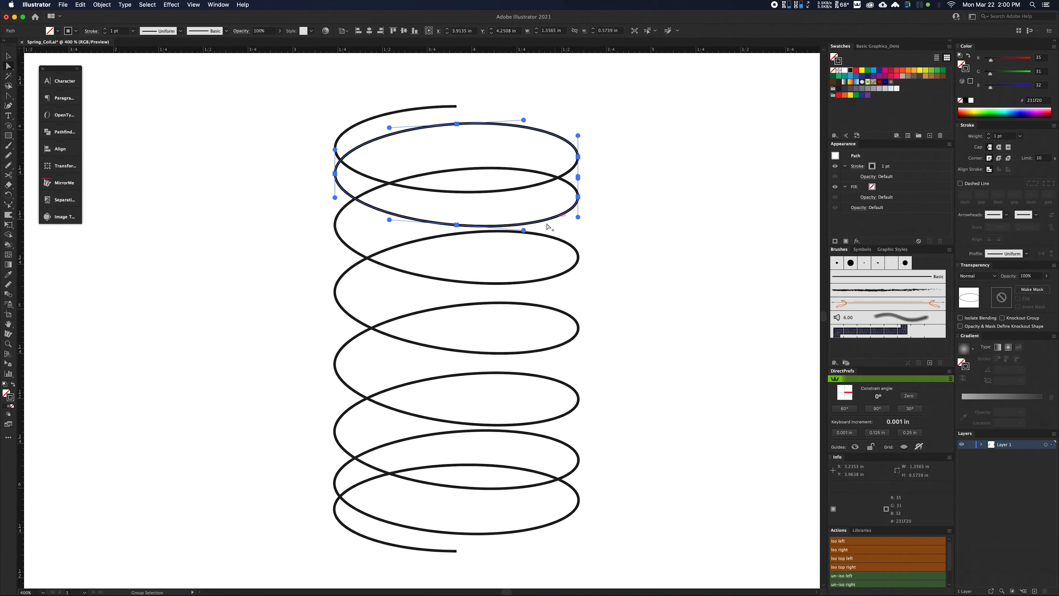
{"action": "key", "text": "a"}
{"action": "key", "text": "Delete"}
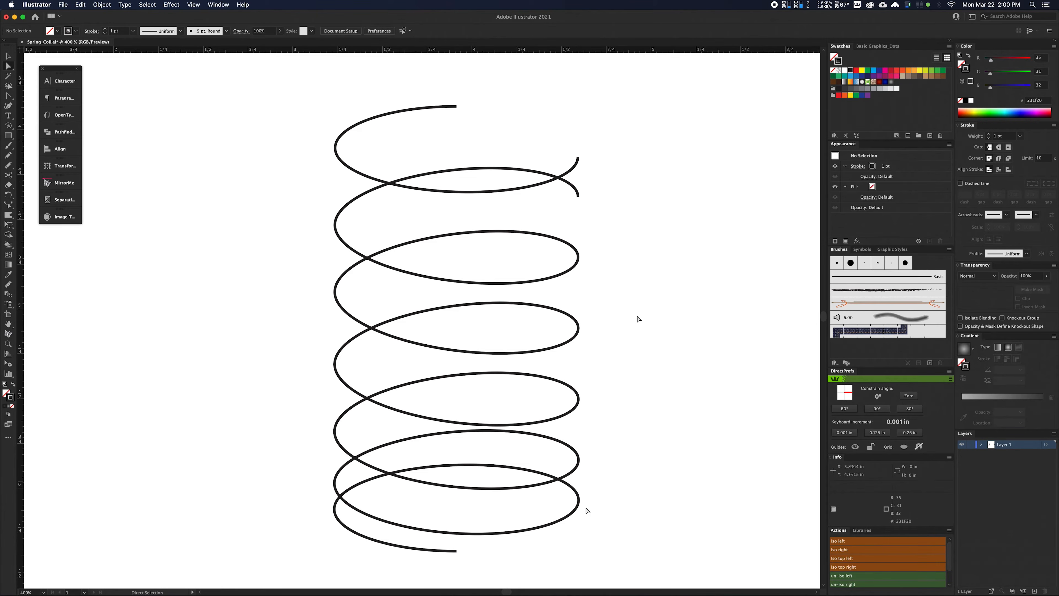
{"action": "left_click", "coordinate": [531, 529]}
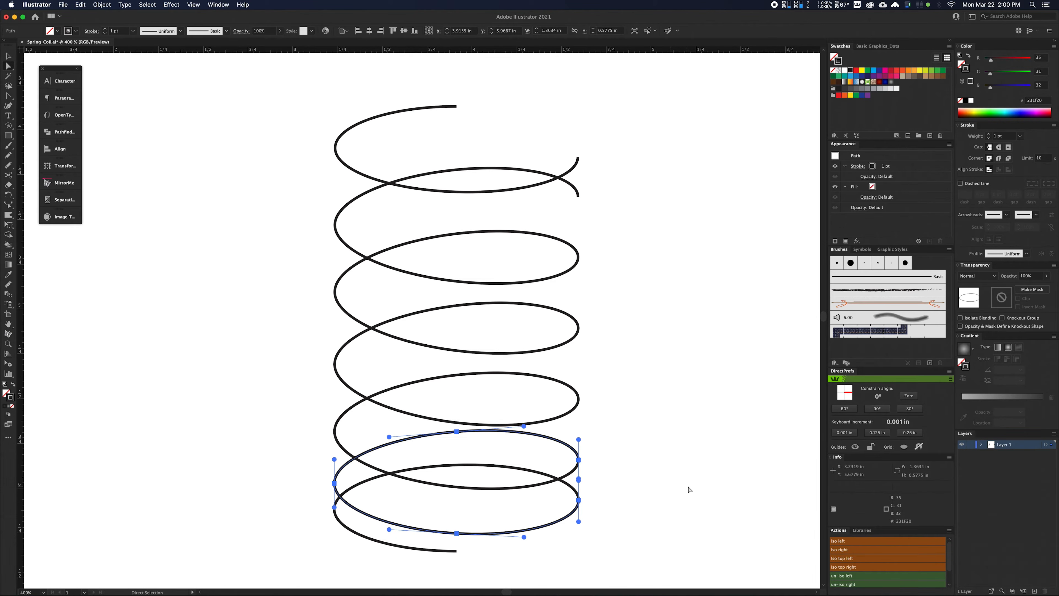
{"action": "key", "text": "Delete"}
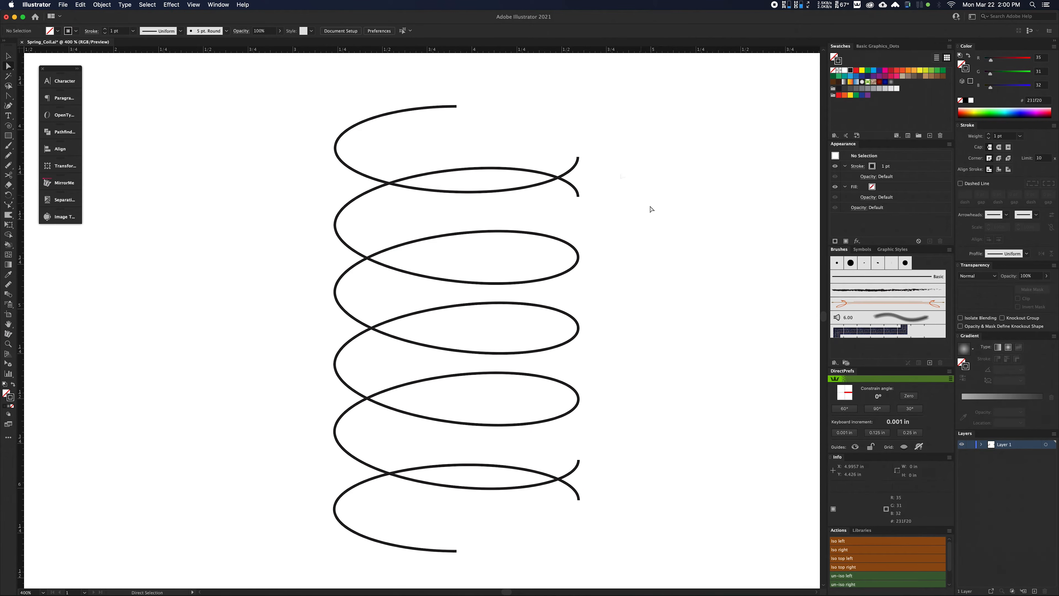
Move the top end piece straight down so its right end point meets the coil's upper open end, and join the two end points.
{"action": "left_click", "coordinate": [576, 169]}
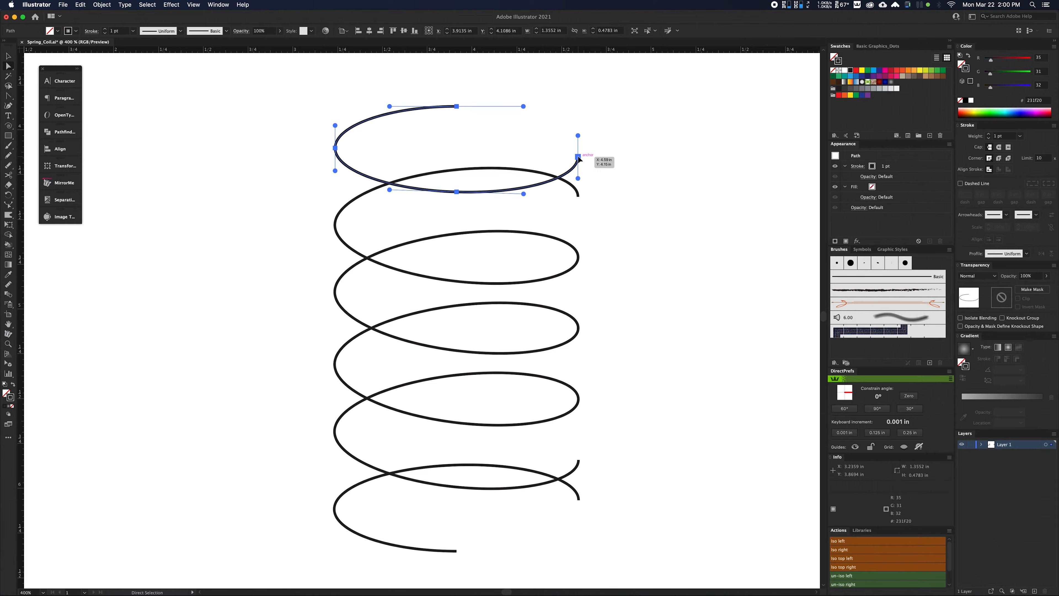
{"action": "left_click_drag", "start_coordinate": [578, 158], "coordinate": [579, 199]}
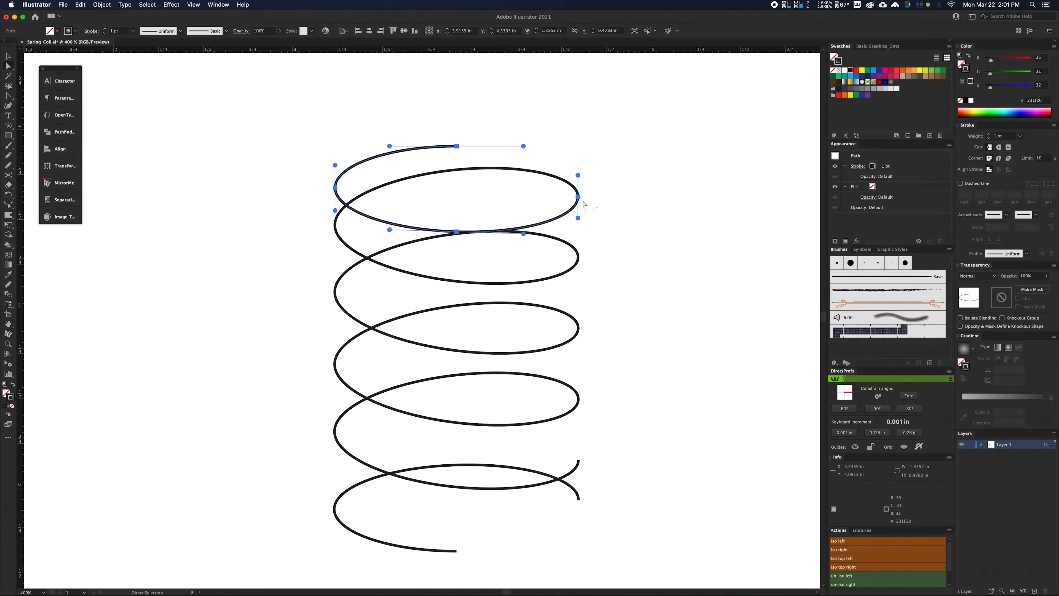
{"action": "left_click", "coordinate": [589, 203]}
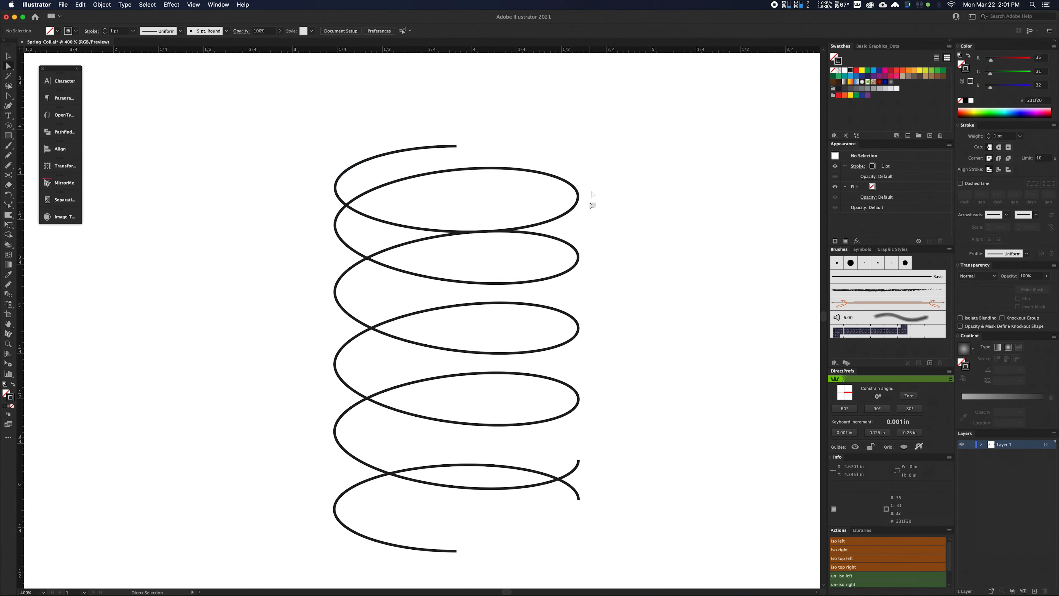
{"action": "left_click_drag", "start_coordinate": [591, 190], "coordinate": [569, 206]}
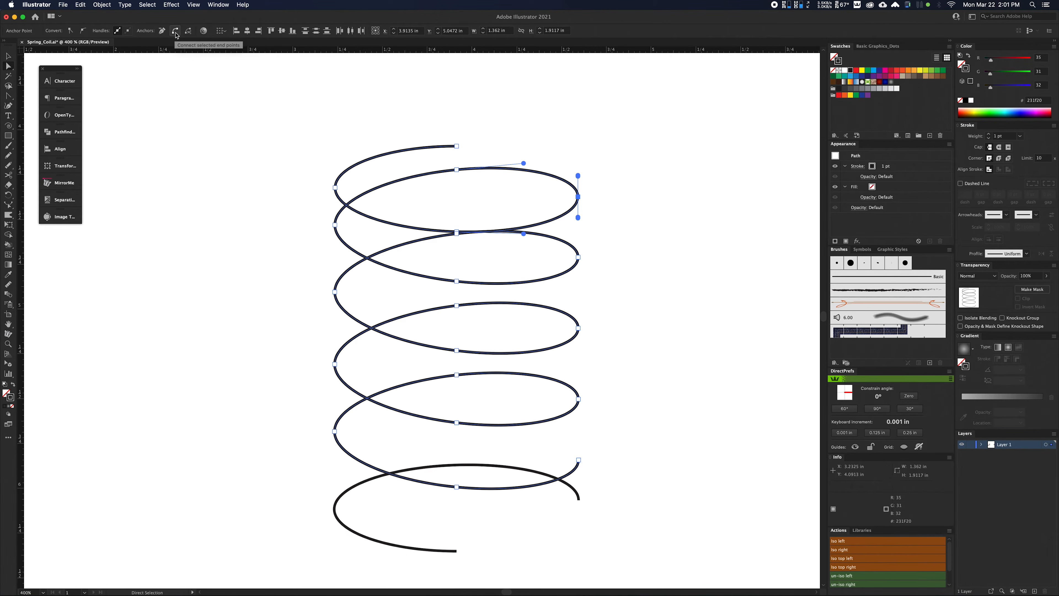
{"action": "left_click", "coordinate": [178, 33]}
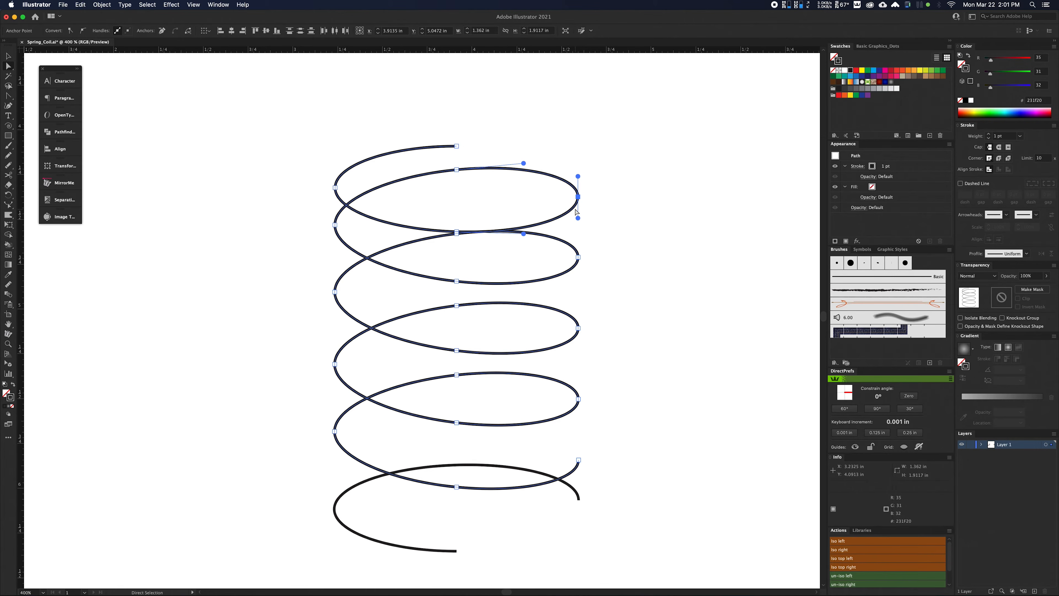
Pull the anchor point at the upper join outward to test the connection, and undo the move.
{"action": "left_click", "coordinate": [595, 193]}
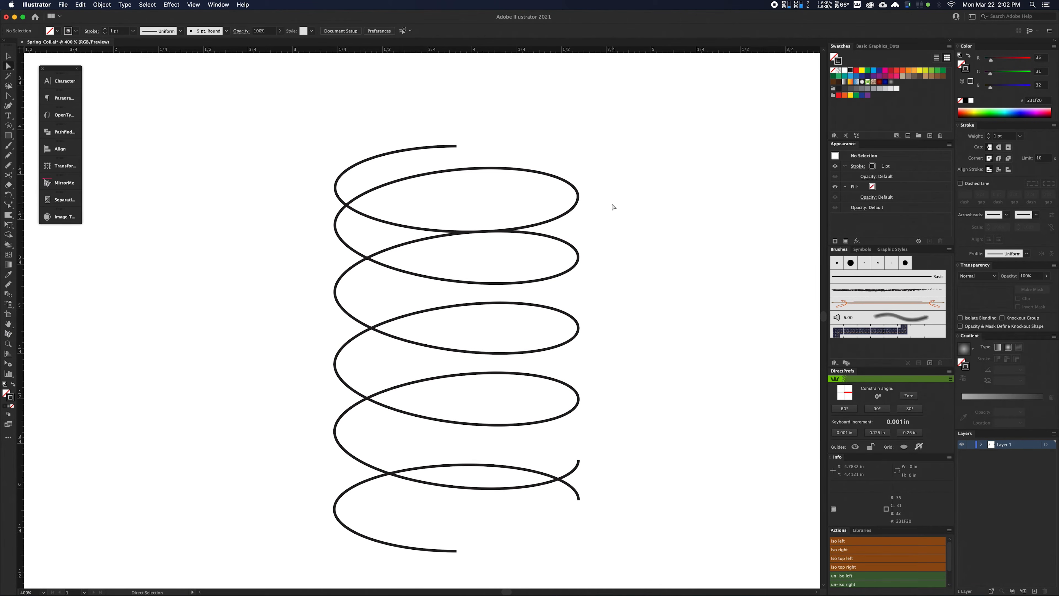
{"action": "left_click_drag", "start_coordinate": [579, 197], "coordinate": [599, 191]}
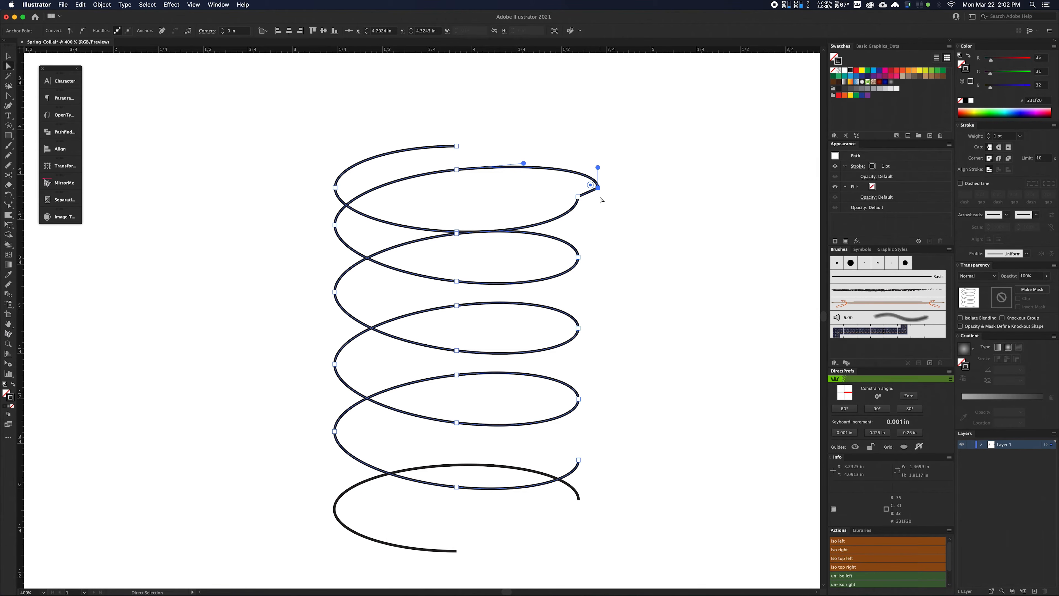
{"action": "key", "text": "super+z"}
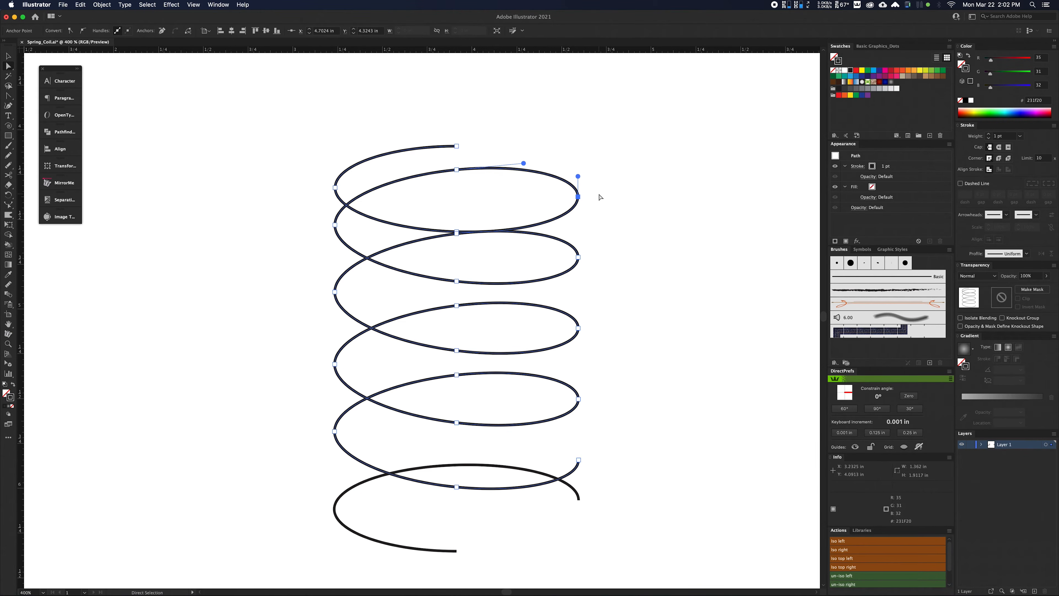
Merge the two coincident anchor points at the upper join with the Merge Overlapped Anchors script.
{"action": "key", "text": "super+j"}
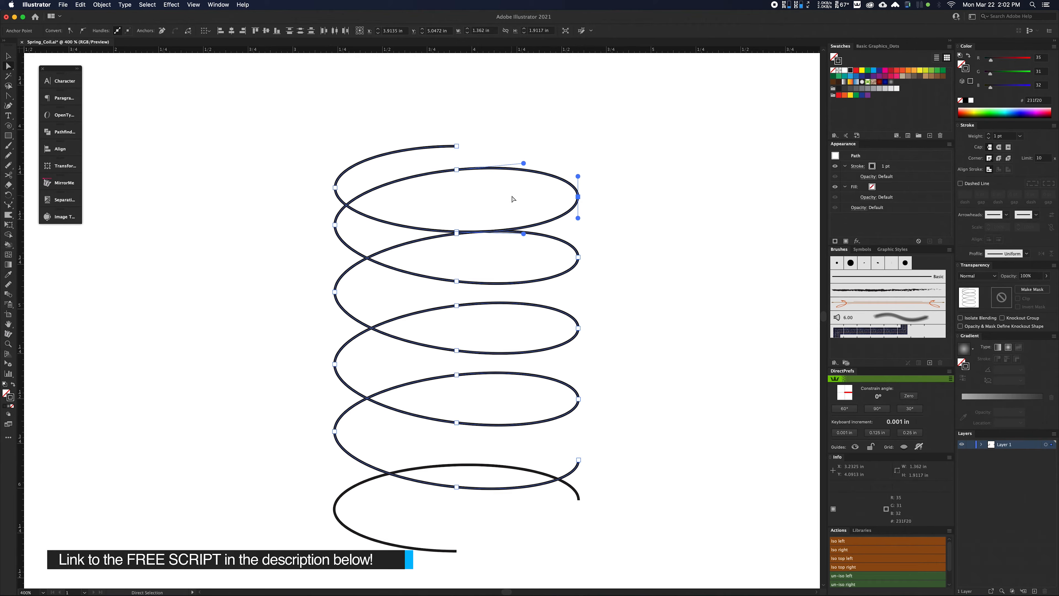
{"action": "left_click", "coordinate": [67, 6]}
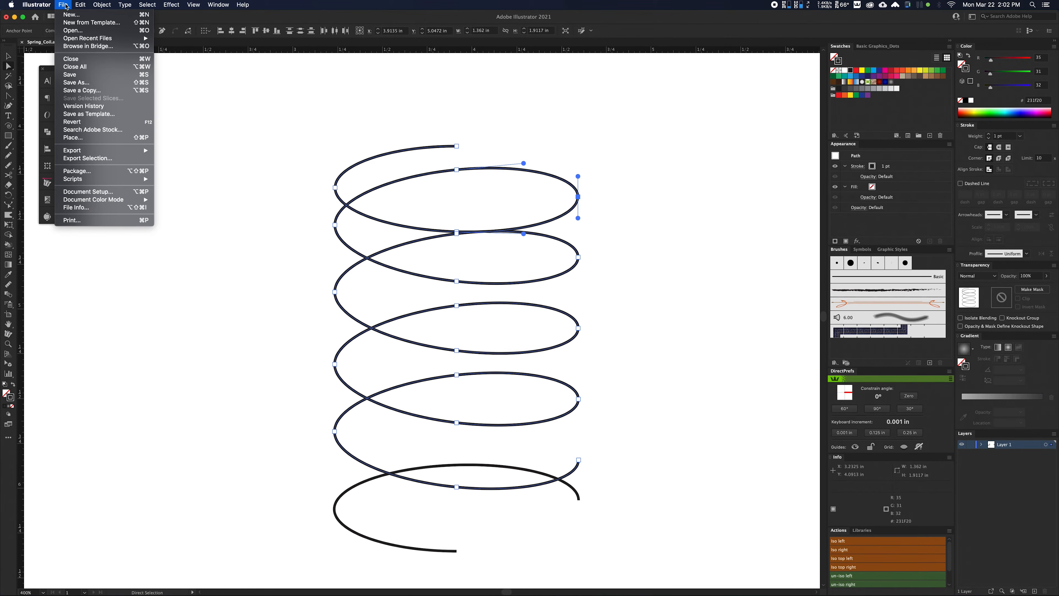
{"action": "mouse_move", "coordinate": [156, 181]}
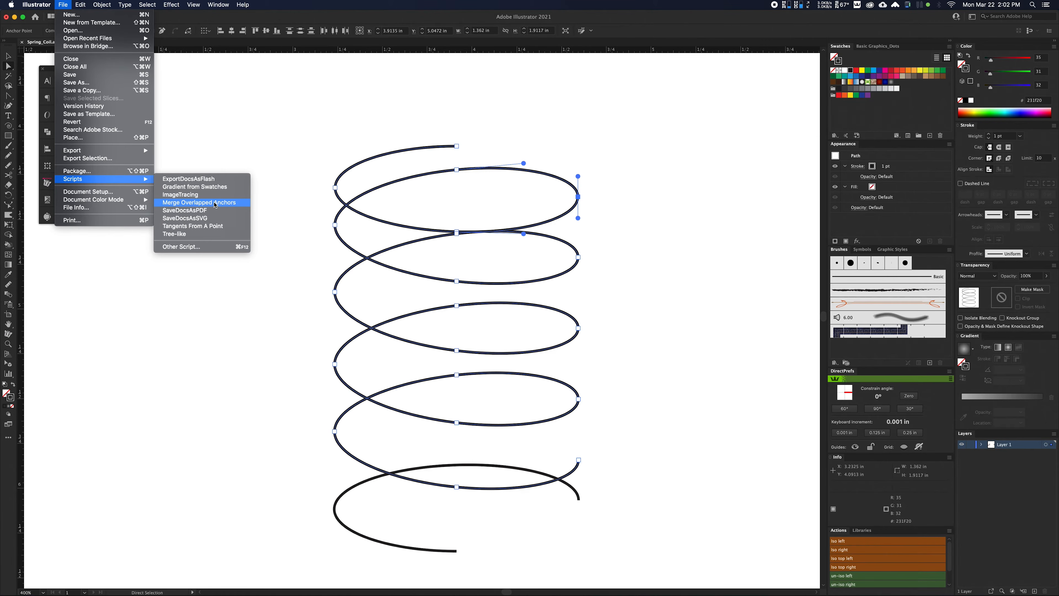
{"action": "left_click", "coordinate": [228, 202]}
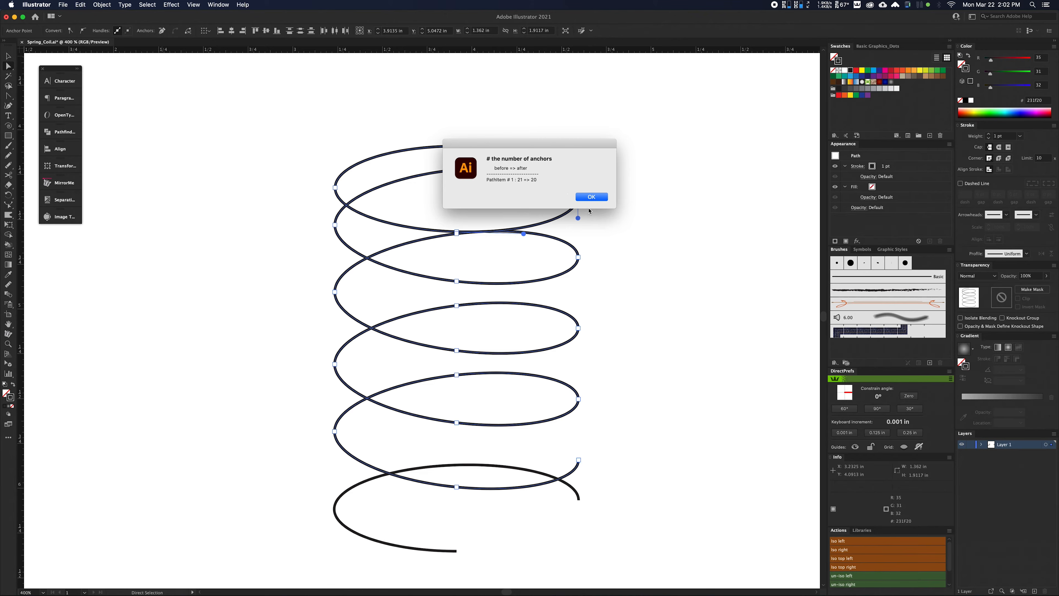
{"action": "left_click", "coordinate": [598, 199]}
Test the merged anchor point on the top turn by pulling it outward, undo the move and deselect the path.
{"action": "left_click", "coordinate": [615, 185]}
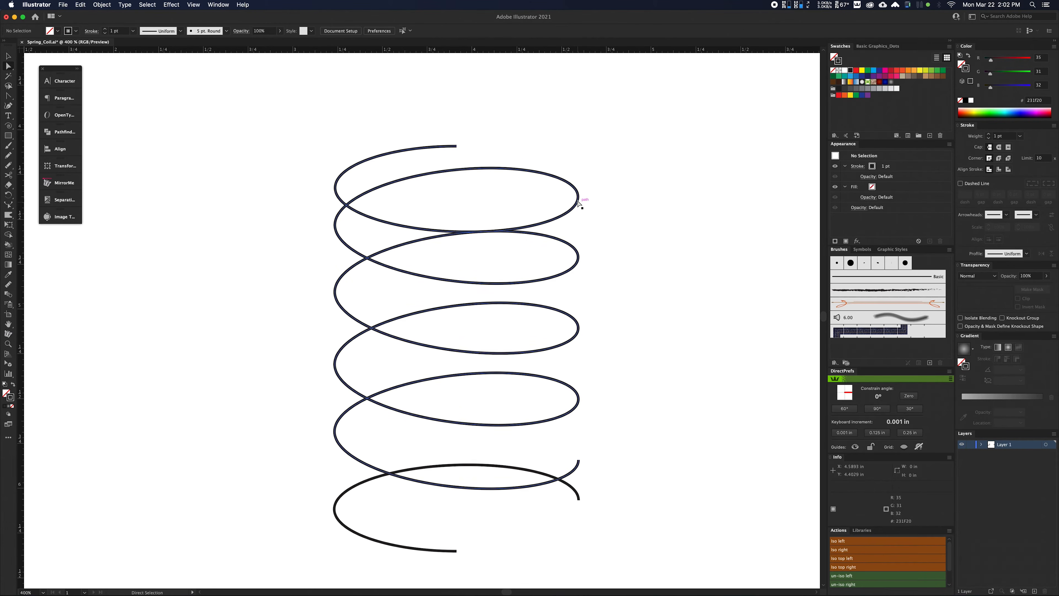
{"action": "left_click", "coordinate": [579, 197]}
{"action": "left_click_drag", "start_coordinate": [579, 199], "coordinate": [617, 191]}
{"action": "key", "text": "super+z"}
{"action": "left_click", "coordinate": [668, 441]}
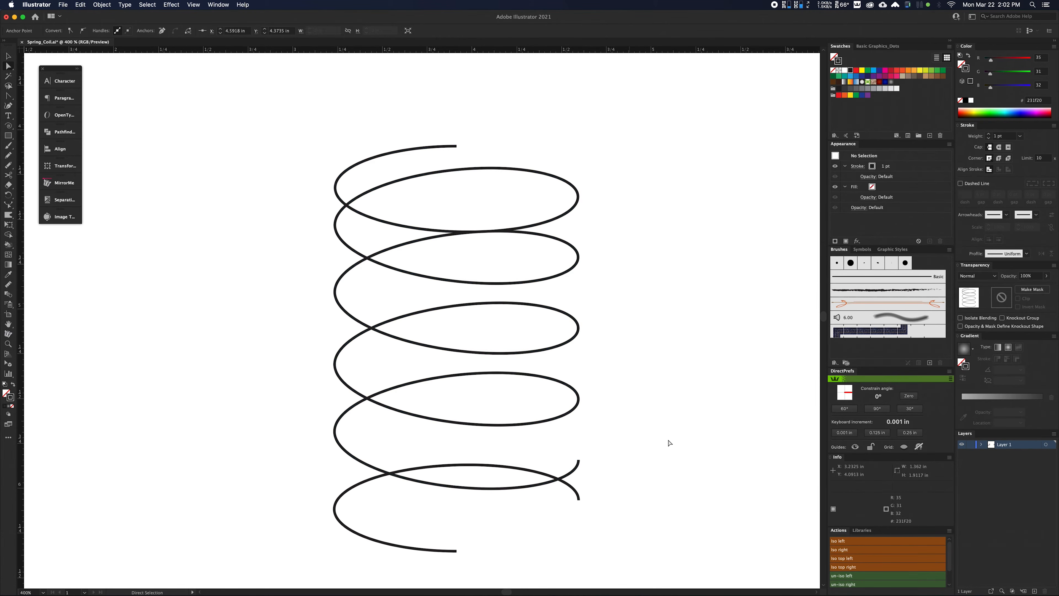
Move the bottom end piece straight up onto the coil's lower open end and join the overlapping end points.
{"action": "left_click", "coordinate": [579, 498]}
{"action": "left_click_drag", "start_coordinate": [579, 498], "coordinate": [579, 461]}
{"action": "left_click_drag", "start_coordinate": [579, 460], "coordinate": [571, 468]}
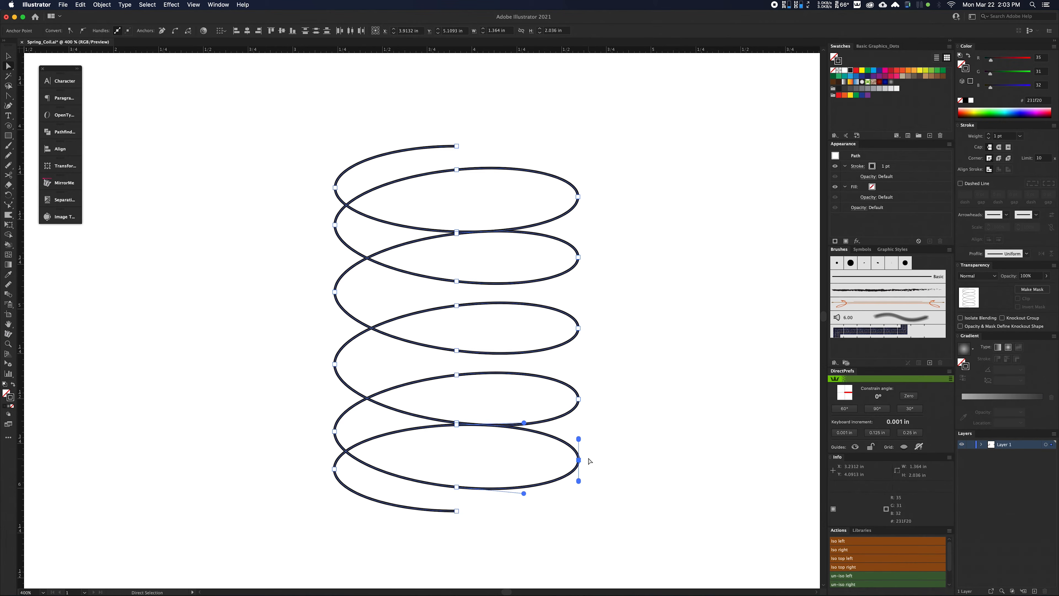
{"action": "left_click", "coordinate": [175, 34]}
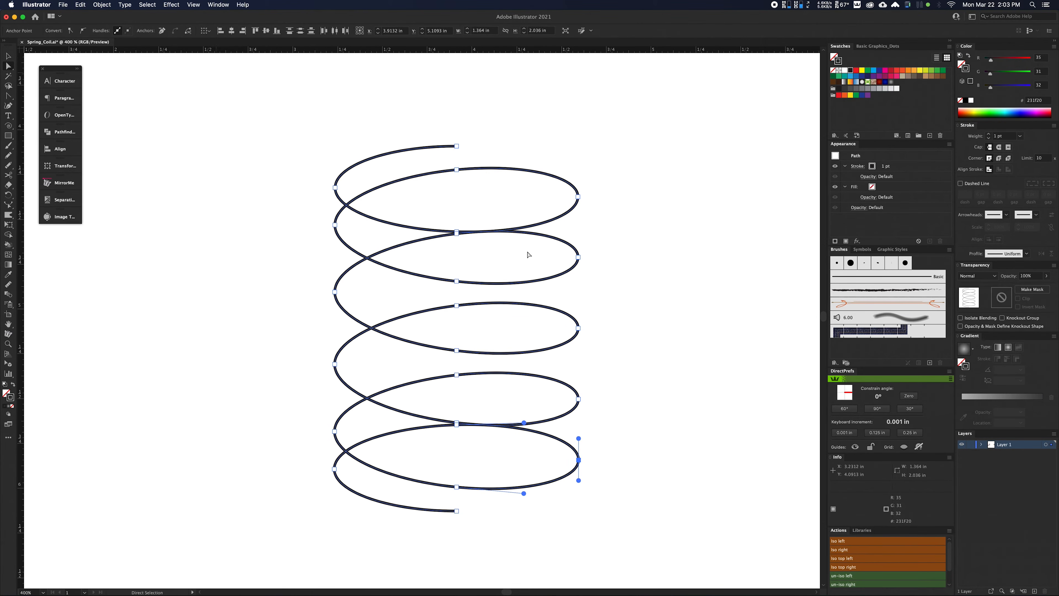
Pull the anchor point at the lower join outward to test the connection, and undo the move.
{"action": "left_click", "coordinate": [622, 448]}
{"action": "left_click_drag", "start_coordinate": [579, 460], "coordinate": [608, 448]}
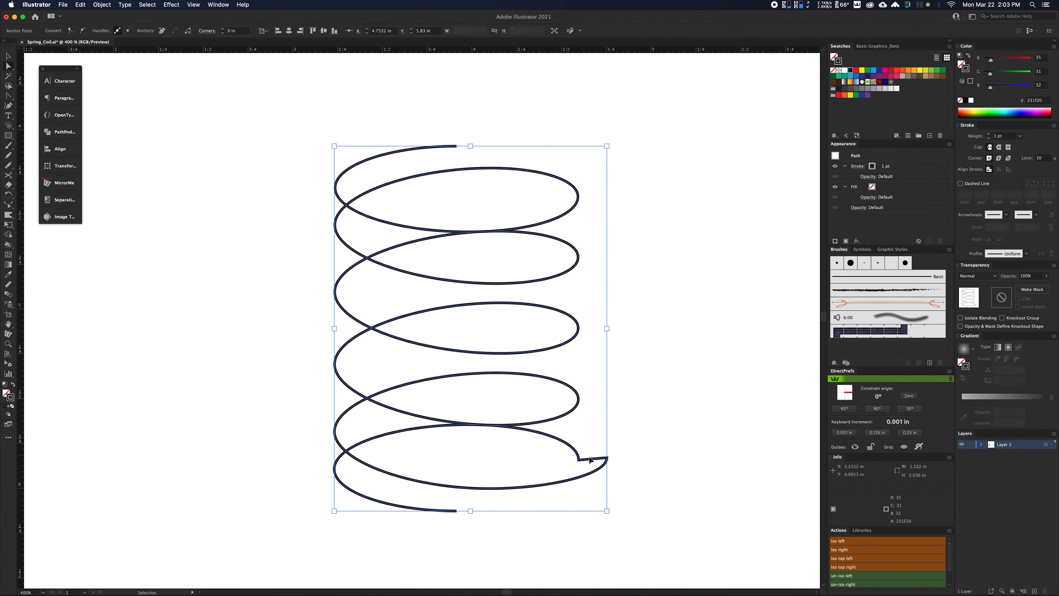
{"action": "key", "text": "super+z"}
Run the Merge Overlapped Anchors script on the coil to merge the coincident anchor points at the lower join.
{"action": "left_click", "coordinate": [578, 459]}
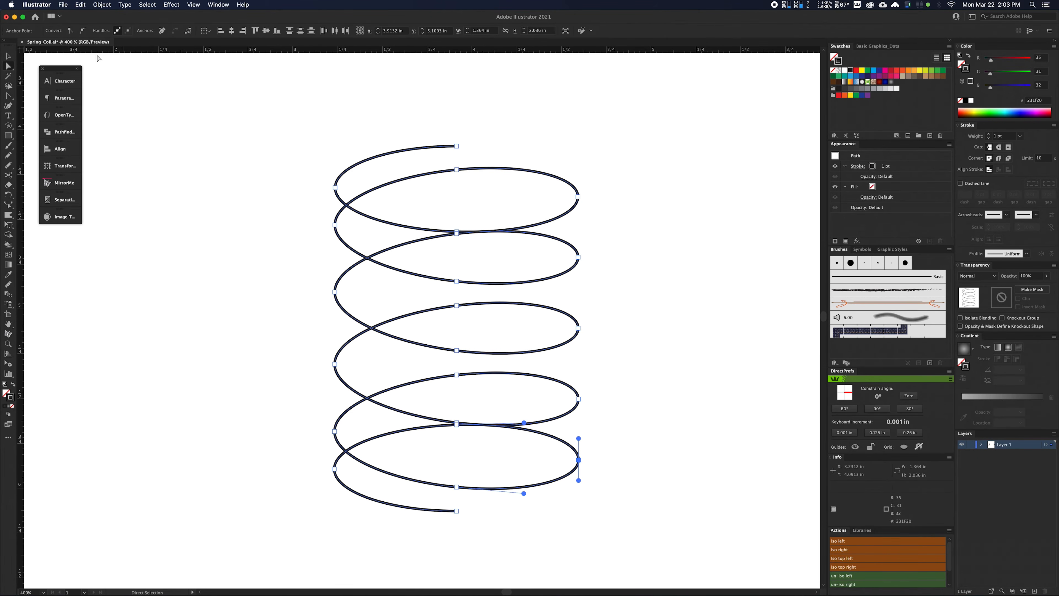
{"action": "left_click", "coordinate": [65, 6]}
{"action": "mouse_move", "coordinate": [83, 178]}
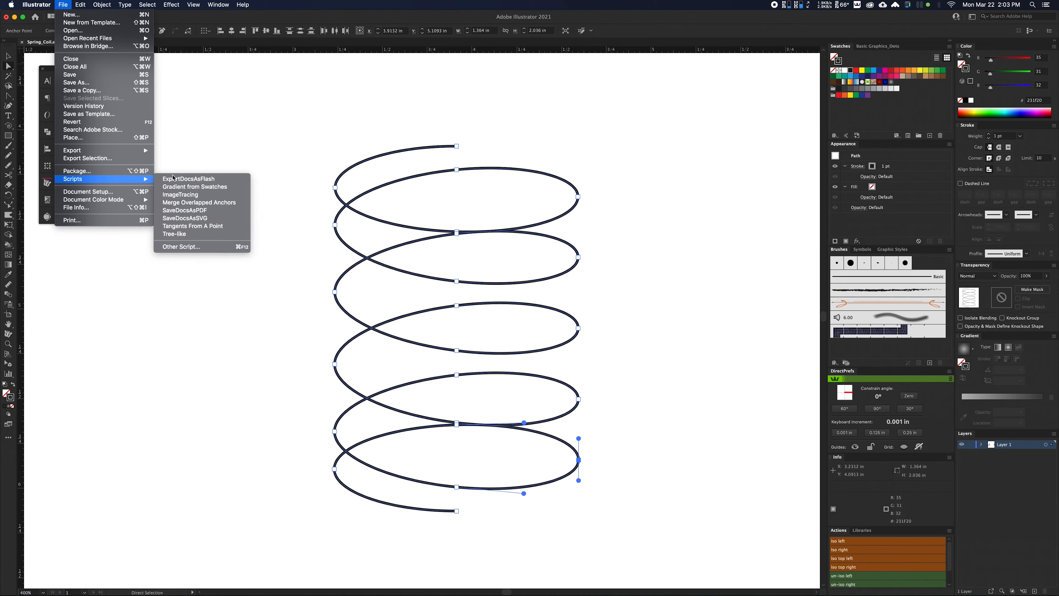
{"action": "left_click", "coordinate": [193, 203]}
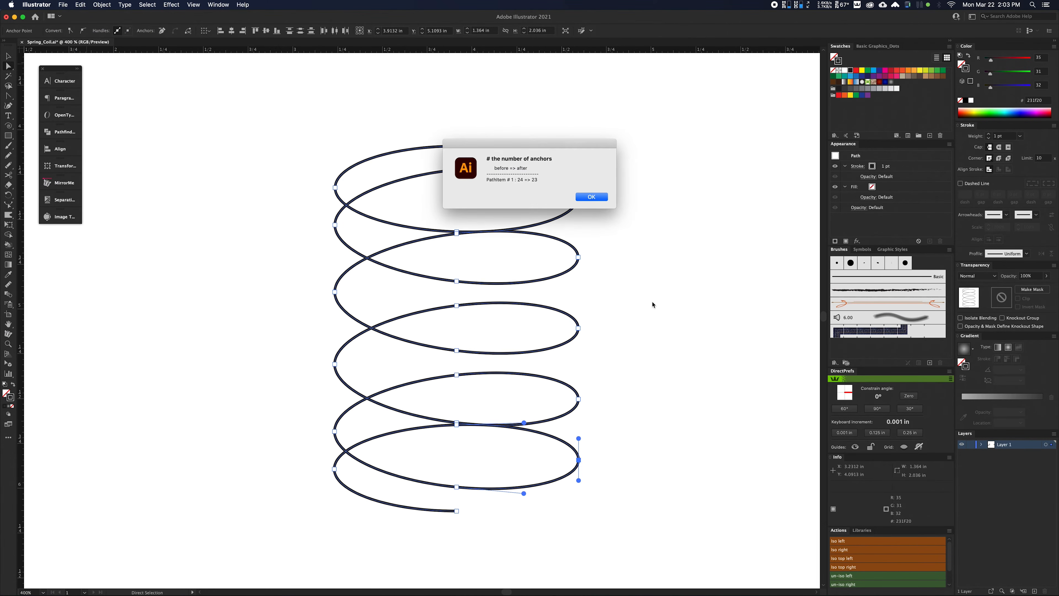
{"action": "left_click", "coordinate": [591, 197]}
Test the merged anchor point on the bottom turn by pulling it outward, undo the move and deselect the path.
{"action": "left_click", "coordinate": [664, 349]}
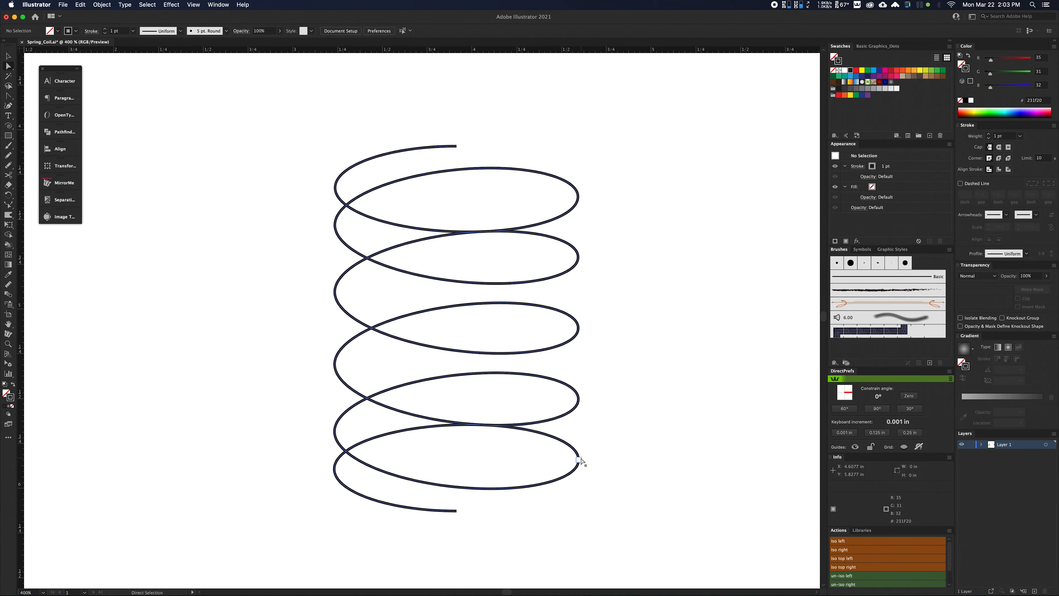
{"action": "left_click_drag", "start_coordinate": [579, 460], "coordinate": [629, 444]}
{"action": "key", "text": "super+z"}
{"action": "left_click", "coordinate": [667, 392]}
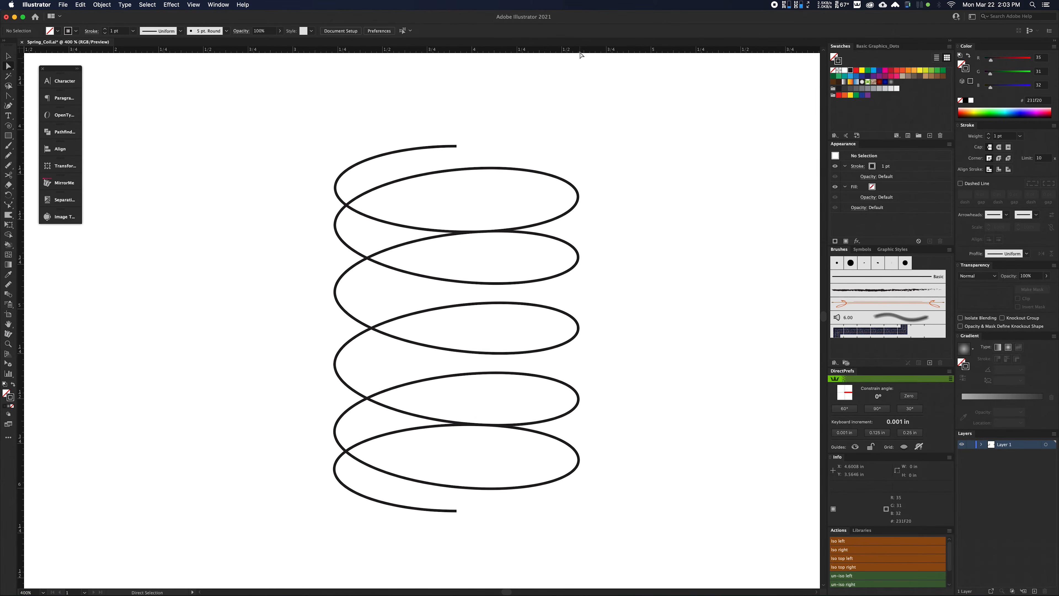
Place two horizontal guides through the coil's highest and lowest right-side anchor points, at about 4.37 in and 5.84 in.
{"action": "left_click_drag", "start_coordinate": [577, 51], "coordinate": [579, 196]}
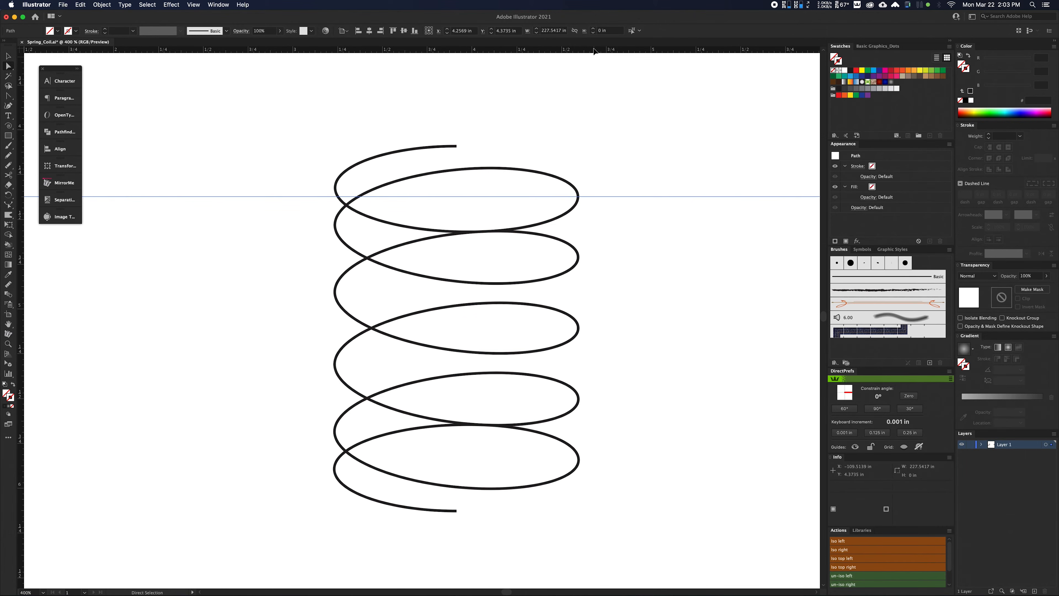
{"action": "left_click_drag", "start_coordinate": [594, 51], "coordinate": [579, 460]}
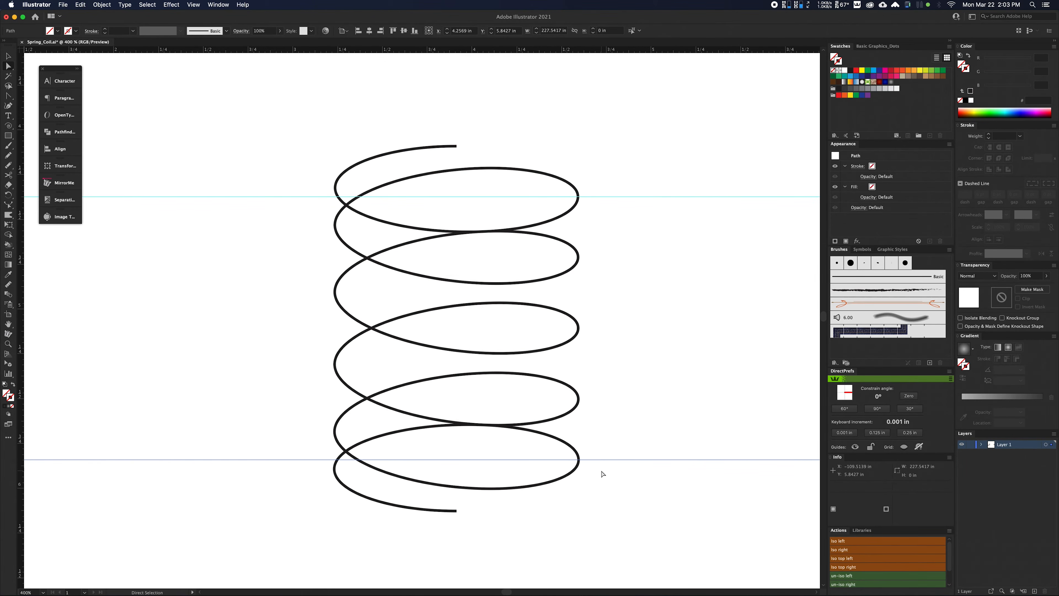
Reshape the top end turn downward by its end point and left anchor until the left anchor meets the upper guide.
{"action": "left_click", "coordinate": [345, 173]}
{"action": "left_click", "coordinate": [456, 146]}
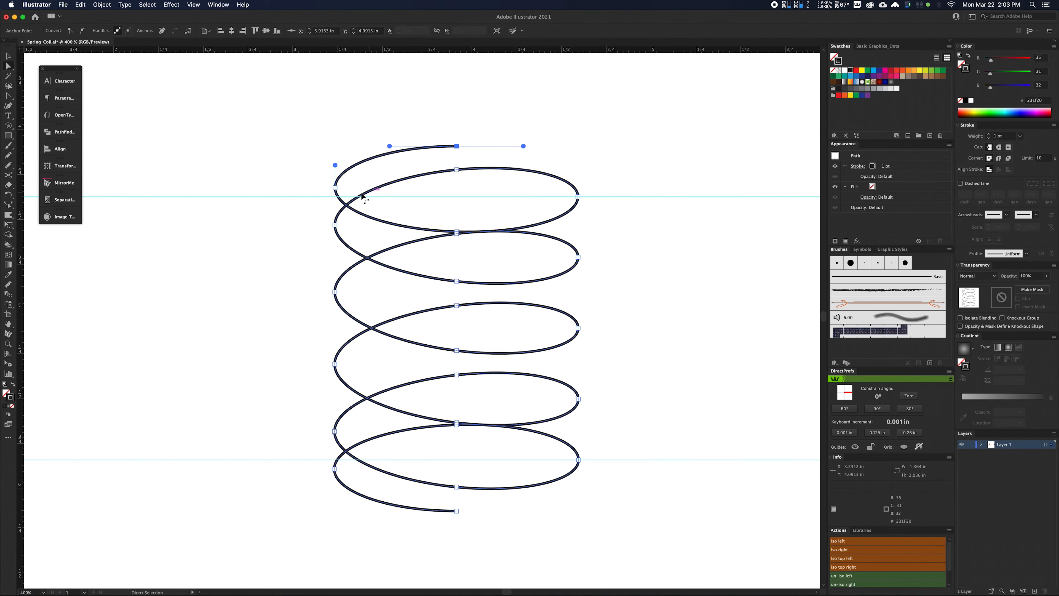
{"action": "left_click", "coordinate": [335, 187], "text": "shift"}
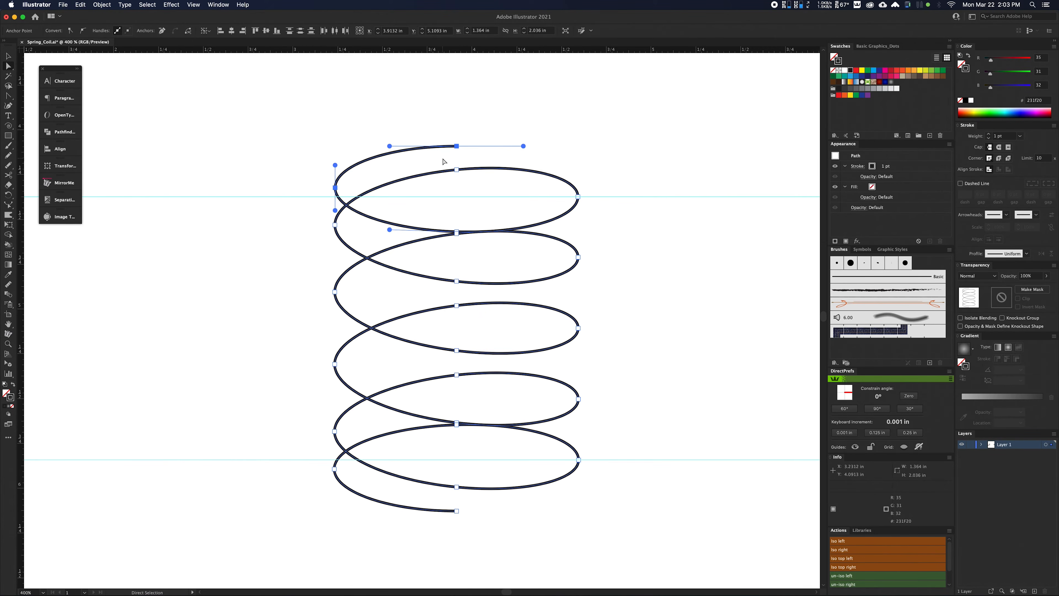
{"action": "left_click", "coordinate": [8, 204]}
{"action": "left_click_drag", "start_coordinate": [456, 146], "coordinate": [456, 160]}
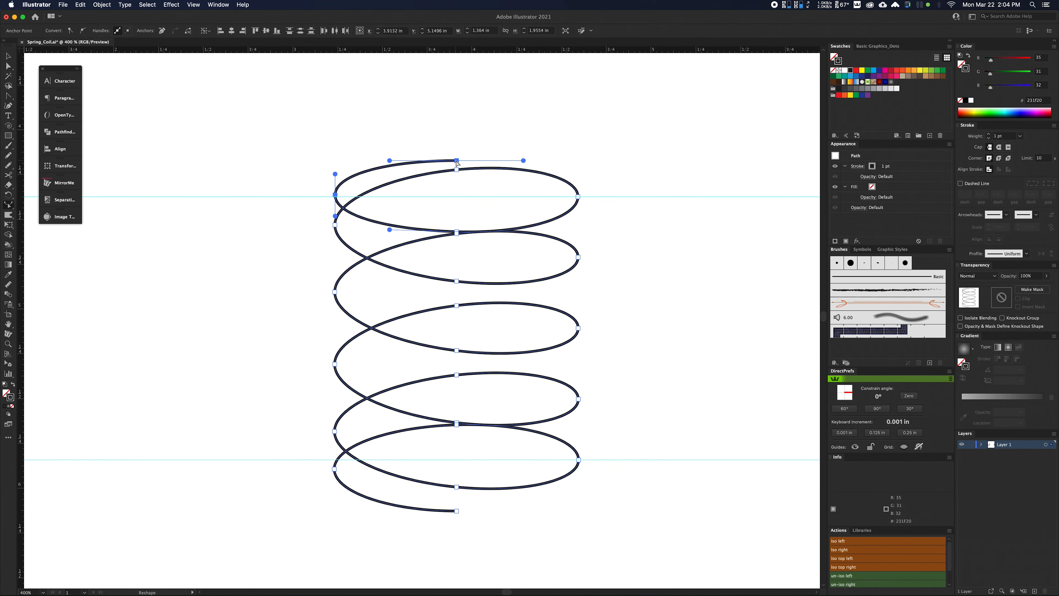
{"action": "key", "text": "a"}
{"action": "left_click", "coordinate": [685, 209]}
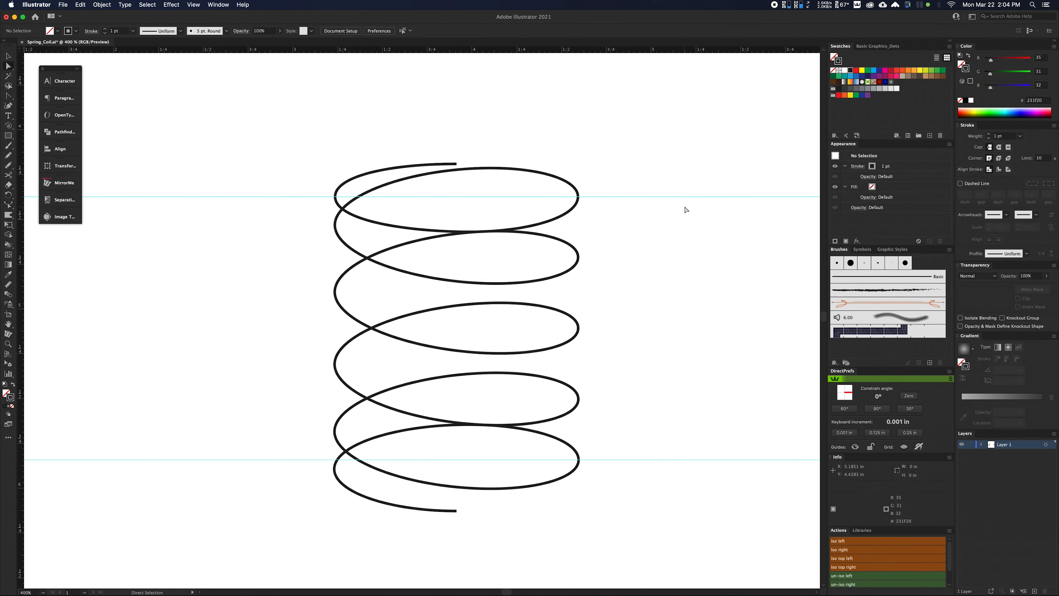
Reshape the bottom end turn upward by its end point and left anchor until the left anchor meets the lower guide.
{"action": "left_click", "coordinate": [581, 470]}
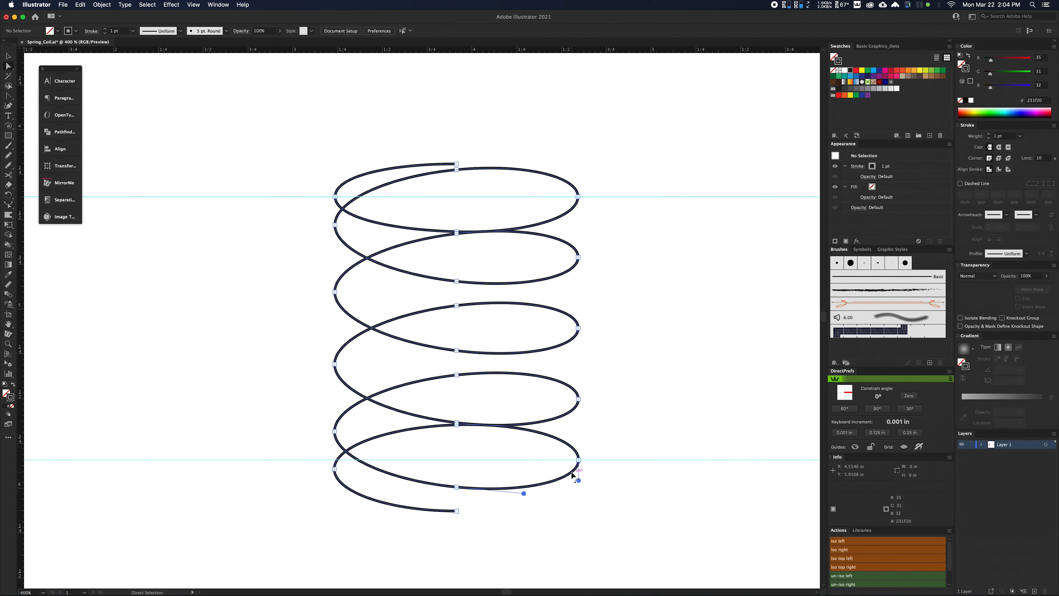
{"action": "left_click", "coordinate": [334, 468]}
{"action": "left_click", "coordinate": [457, 511], "text": "shift"}
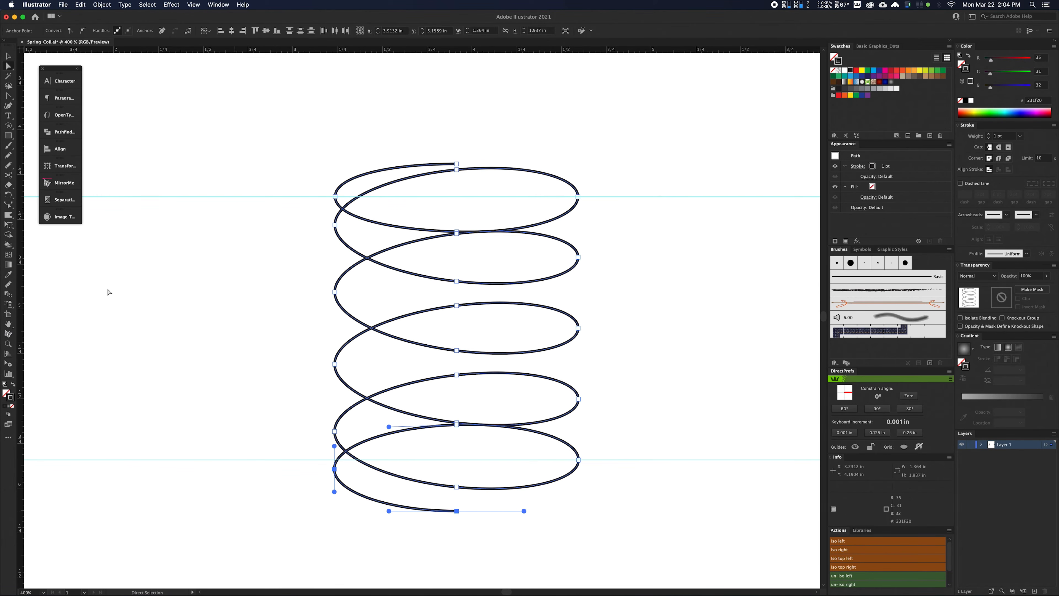
{"action": "left_click", "coordinate": [8, 204]}
{"action": "left_click_drag", "start_coordinate": [456, 511], "coordinate": [456, 493]}
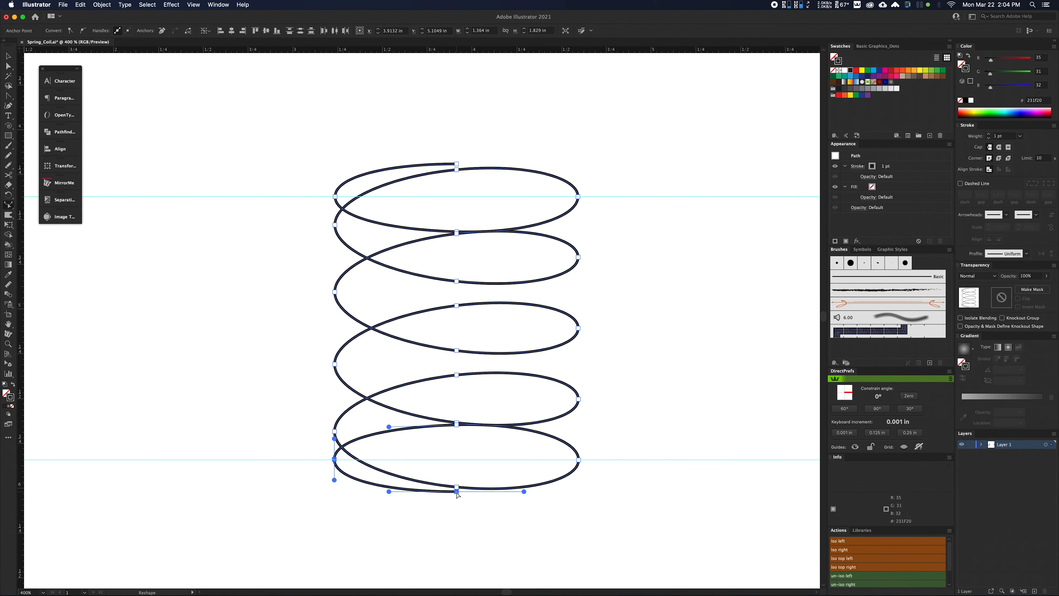
{"action": "key", "text": "a"}
{"action": "left_click", "coordinate": [479, 537]}
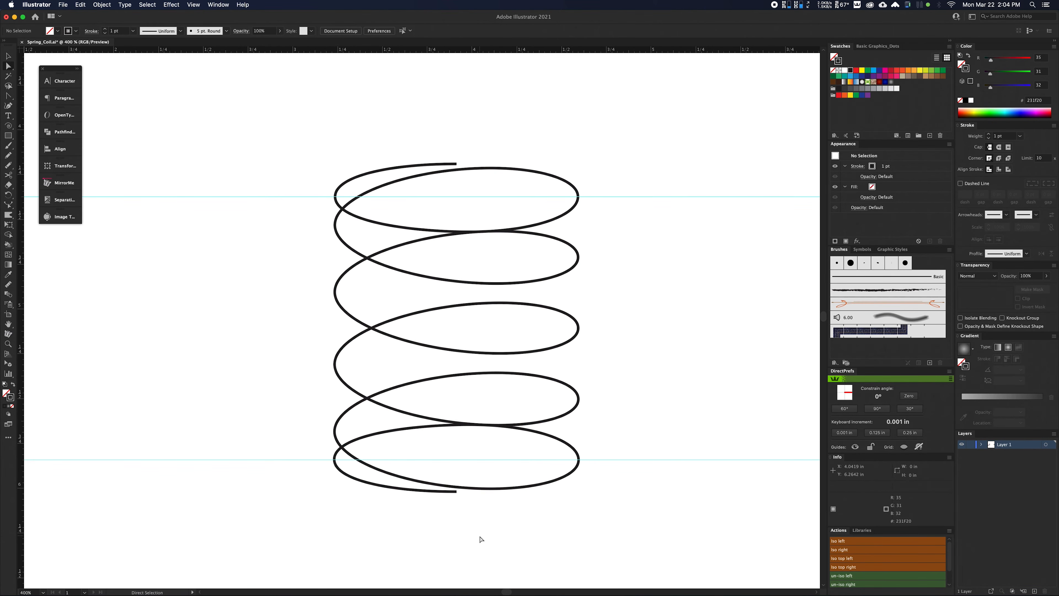
Delete both horizontal guides.
{"action": "left_click", "coordinate": [671, 458]}
{"action": "left_click", "coordinate": [679, 196], "text": "shift"}
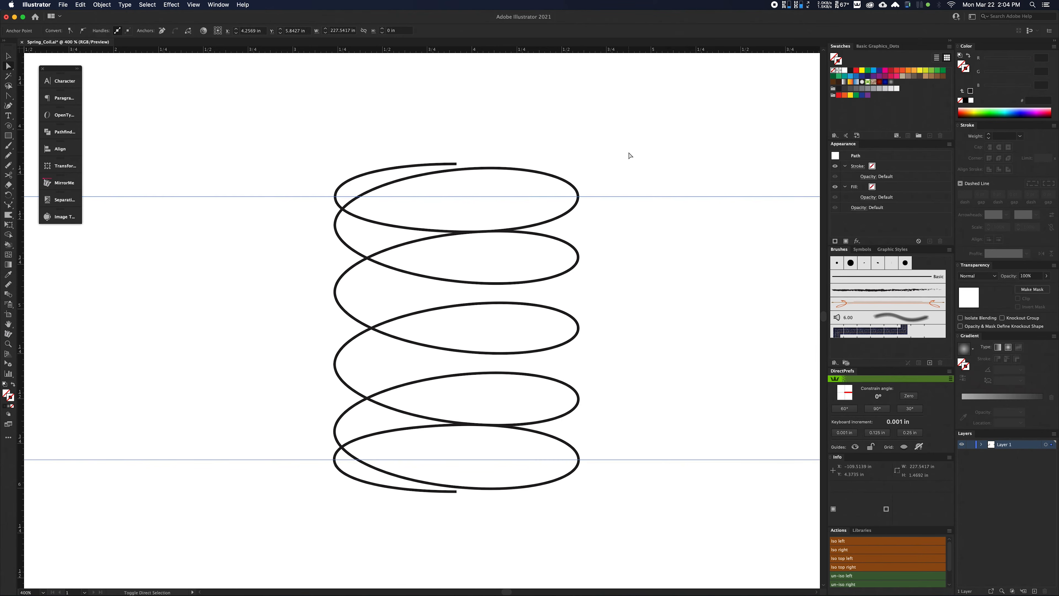
{"action": "key", "text": "Delete"}
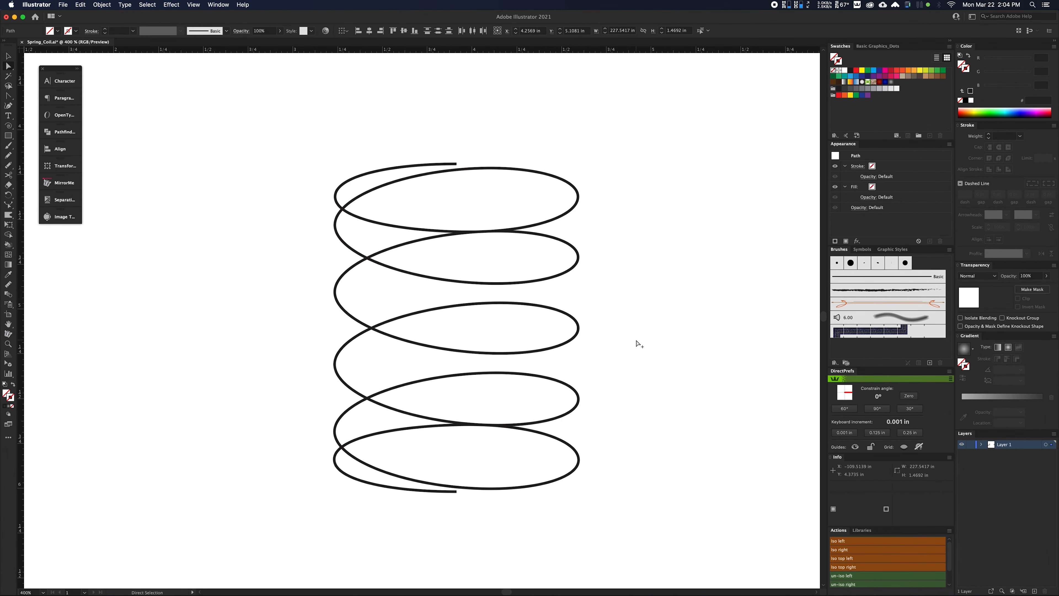
Give the whole coil round stroke caps and a stroke weight of 5 pt.
{"action": "scroll", "coordinate": [634, 340], "scroll_direction": "down", "scroll_amount": 1}
{"action": "left_click_drag", "start_coordinate": [657, 329], "coordinate": [620, 329]}
{"action": "key", "text": "v"}
{"action": "mouse_move", "coordinate": [286, 152]}
{"action": "left_mouse_down"}
{"action": "mouse_move", "coordinate": [655, 508]}
{"action": "mouse_move", "coordinate": [652, 482]}
{"action": "left_mouse_up"}
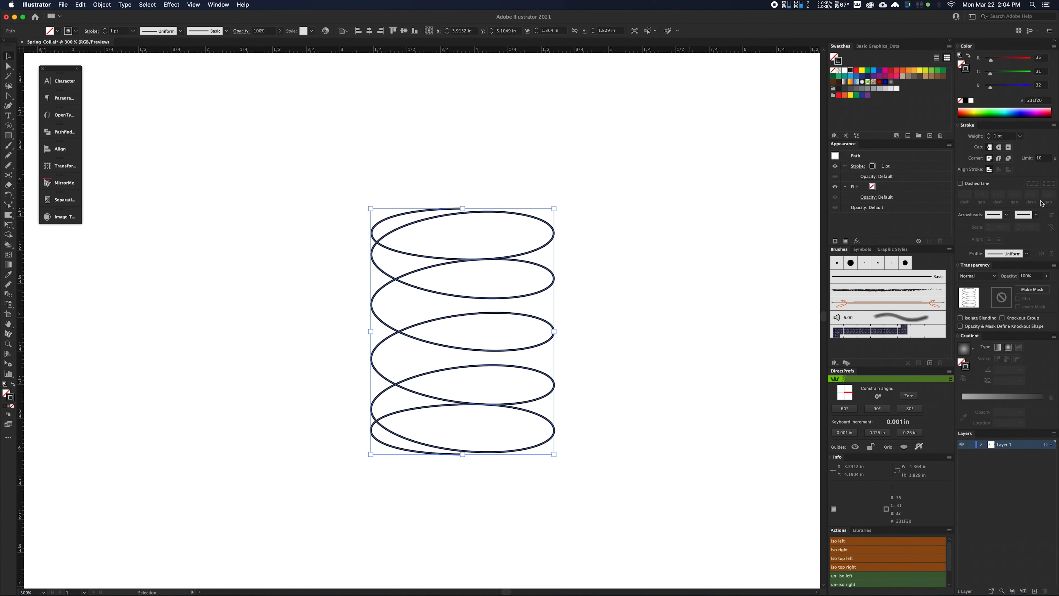
{"action": "left_click", "coordinate": [999, 148]}
{"action": "left_click", "coordinate": [989, 134]}
{"action": "left_click", "coordinate": [989, 135]}
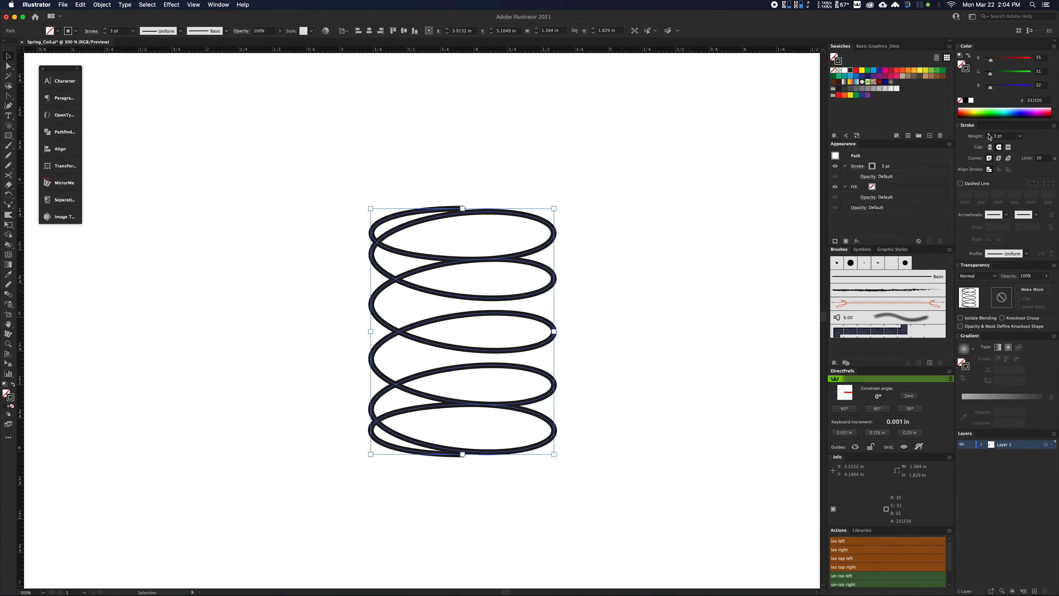
{"action": "left_click", "coordinate": [989, 134]}
{"action": "left_click", "coordinate": [989, 134]}
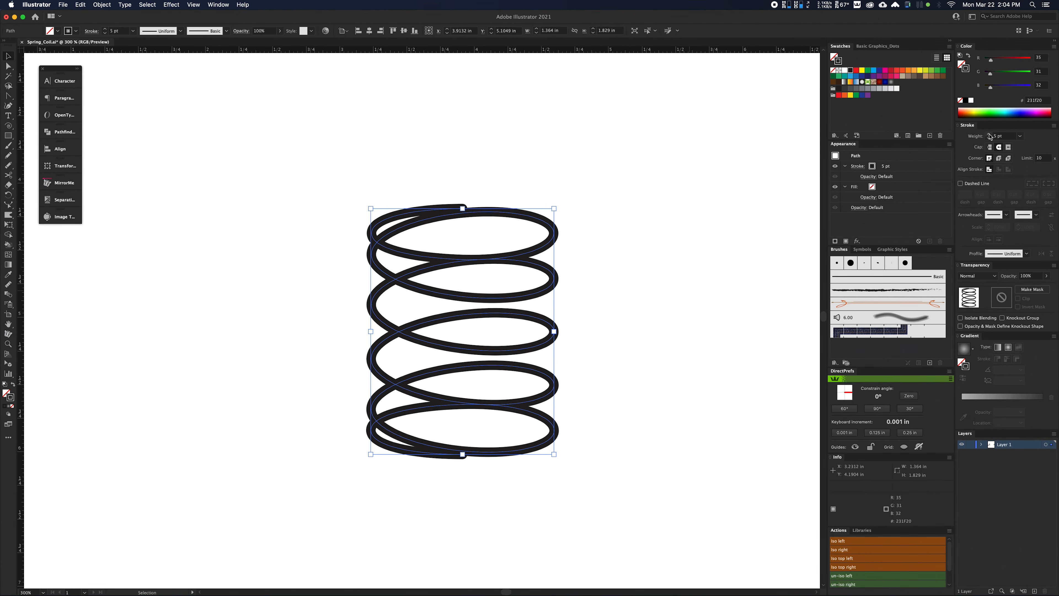
Apply a gradient to the coil's stroke, running across the stroke, and deselect the coil.
{"action": "left_click", "coordinate": [966, 353]}
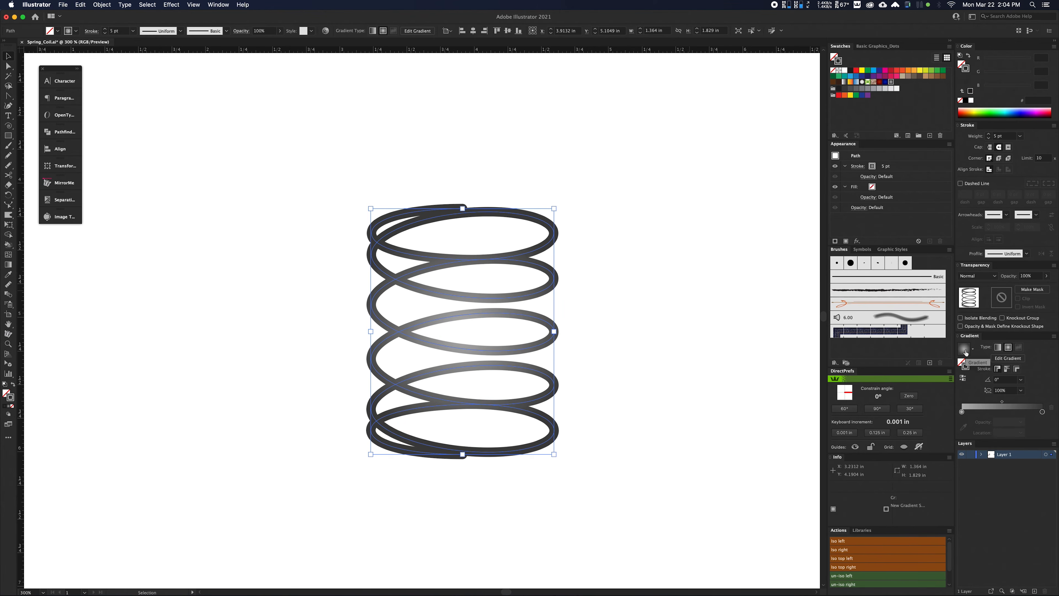
{"action": "left_click", "coordinate": [1017, 368]}
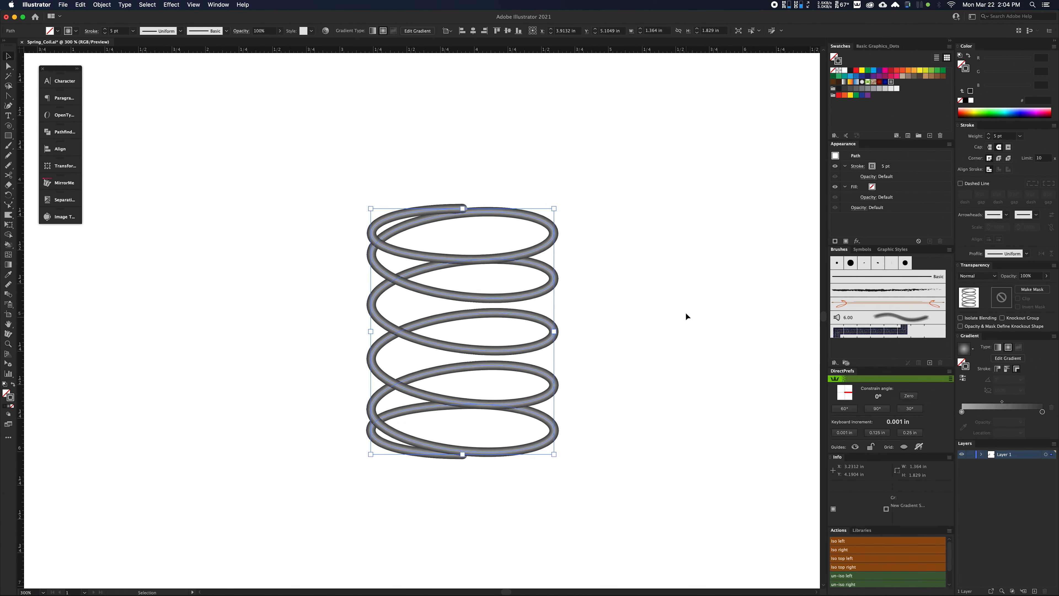
{"action": "left_click", "coordinate": [672, 309]}
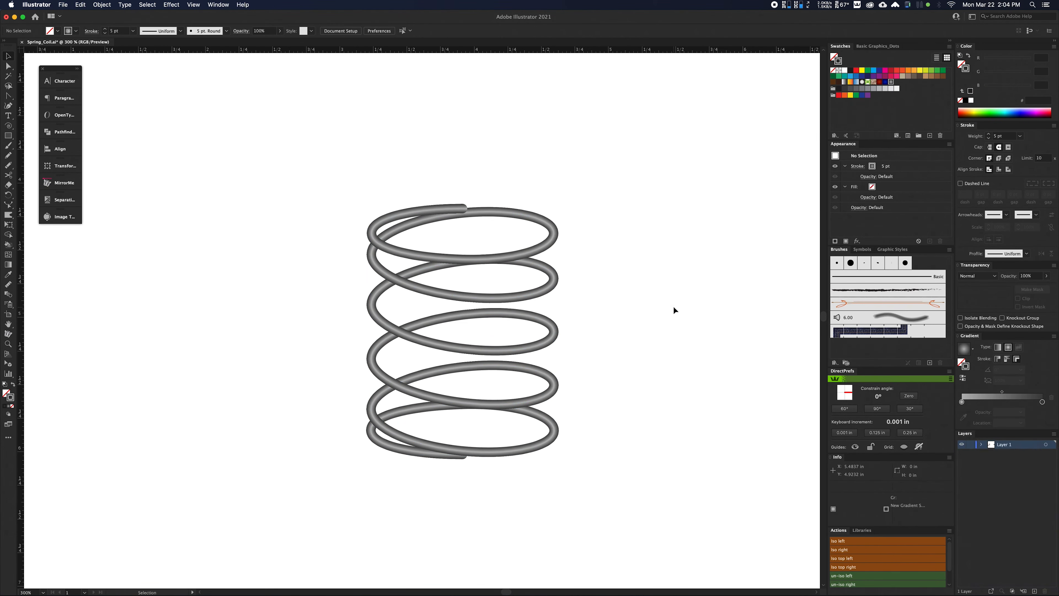
Stretch the whole coil upward to about 3.03 in tall with the Reshape tool, and undo the stretch.
{"action": "scroll", "coordinate": [637, 321], "scroll_direction": "down", "scroll_amount": 1}
{"action": "left_click_drag", "start_coordinate": [610, 314], "coordinate": [561, 323]}
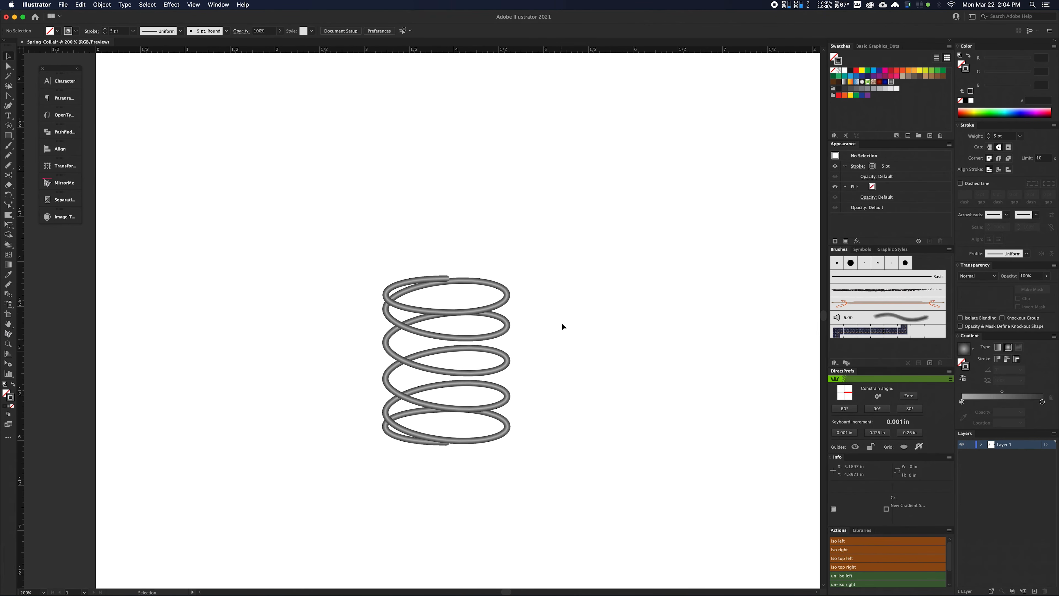
{"action": "left_click_drag", "start_coordinate": [502, 305], "coordinate": [510, 288]}
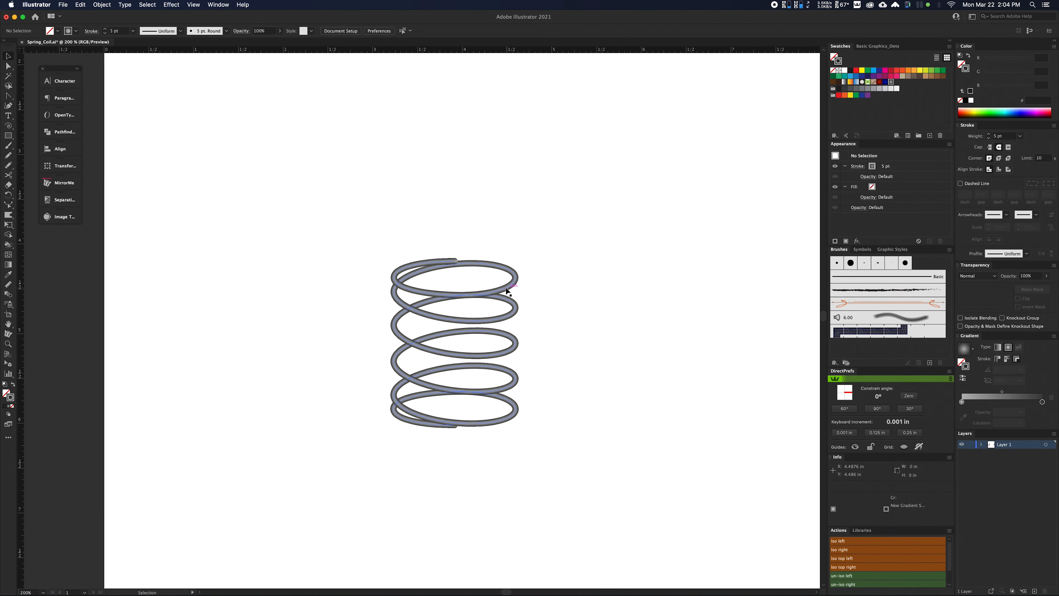
{"action": "key", "text": "a"}
{"action": "left_click_drag", "start_coordinate": [364, 215], "coordinate": [538, 451]}
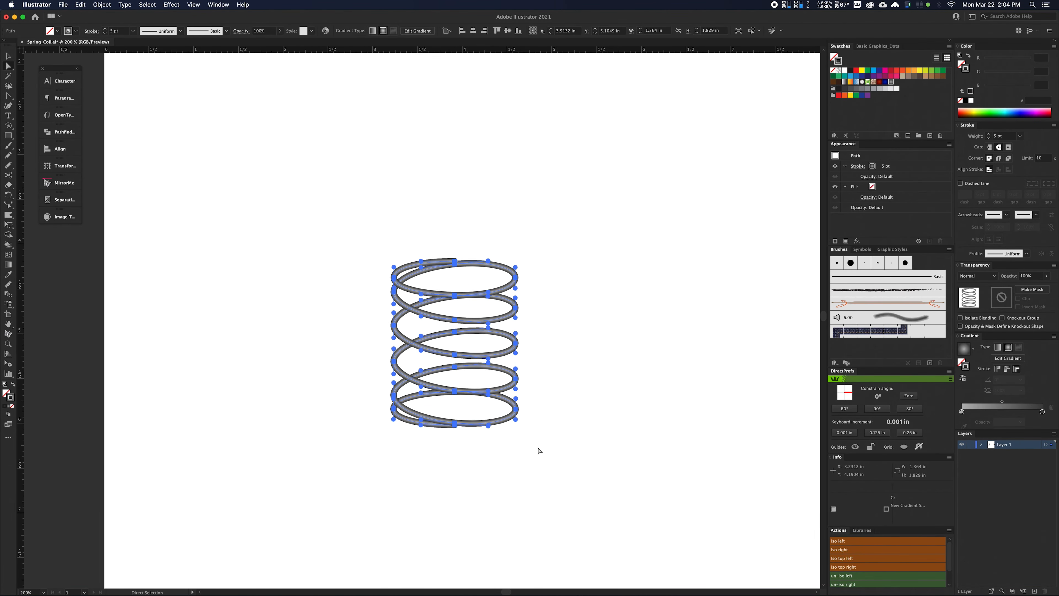
{"action": "left_click", "coordinate": [12, 204]}
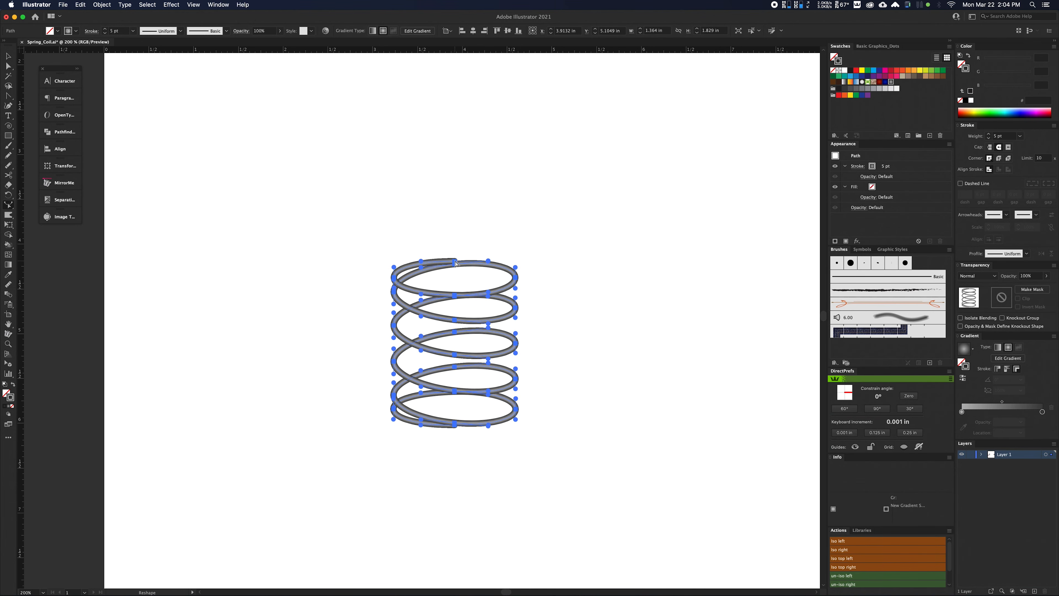
{"action": "left_click_drag", "start_coordinate": [456, 263], "coordinate": [455, 154]}
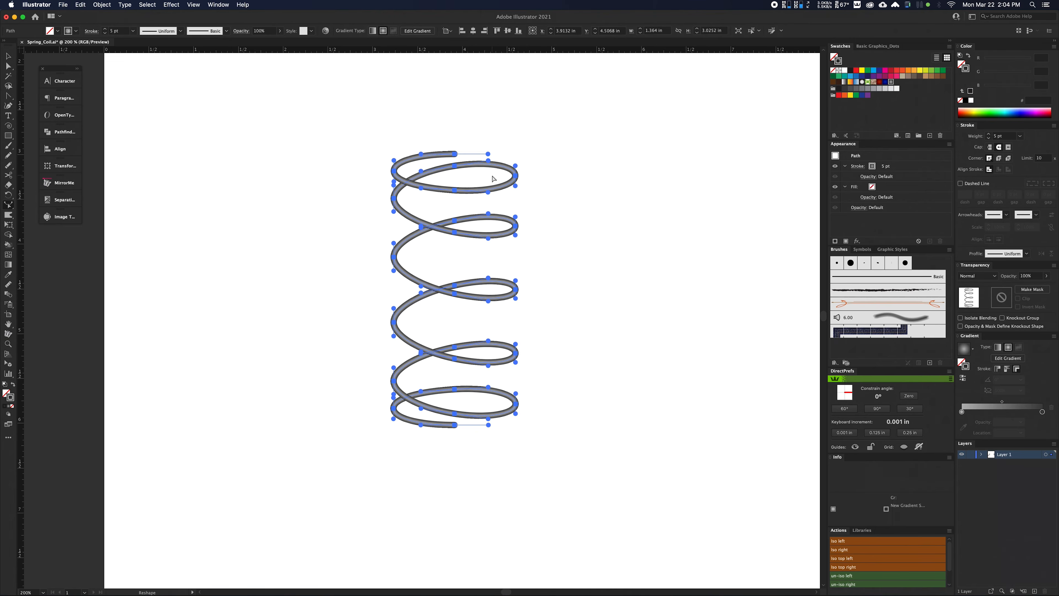
{"action": "key", "text": "cmd+z"}
Compress the whole coil downward from its top end with the Reshape tool, undo the compression and deselect the coil.
{"action": "left_click_drag", "start_coordinate": [456, 261], "coordinate": [455, 299]}
{"action": "left_click", "coordinate": [626, 311], "text": "super"}
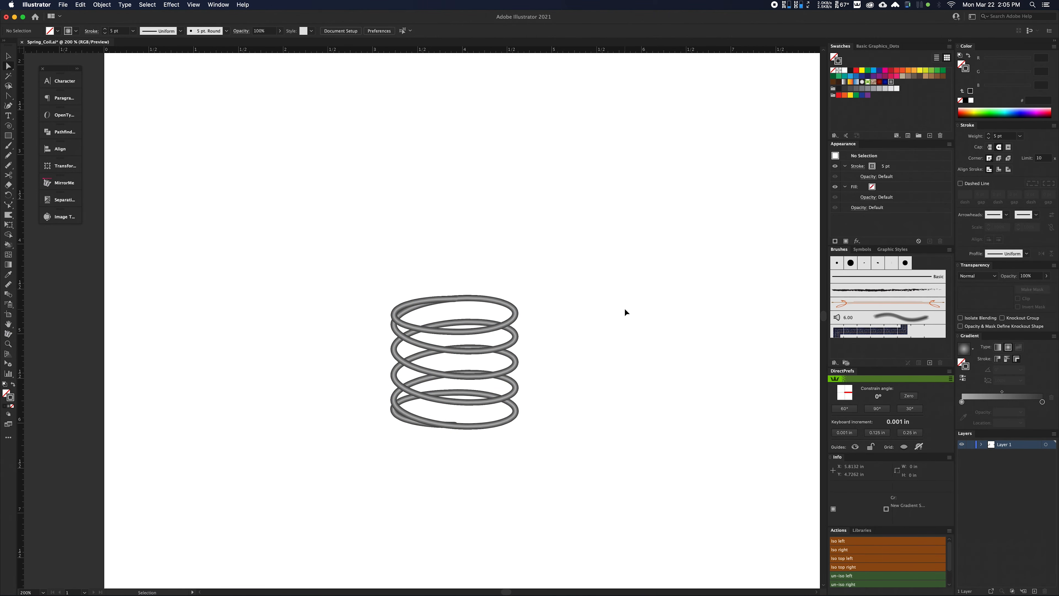
{"action": "key", "text": "cmd+z"}
{"action": "key", "text": "v"}
{"action": "left_click", "coordinate": [560, 224]}
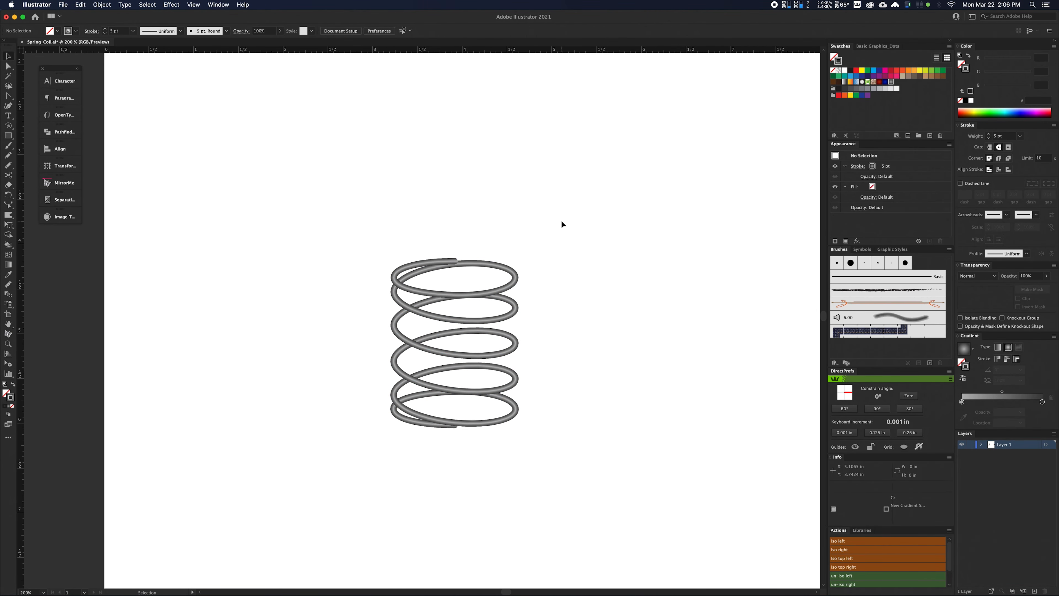